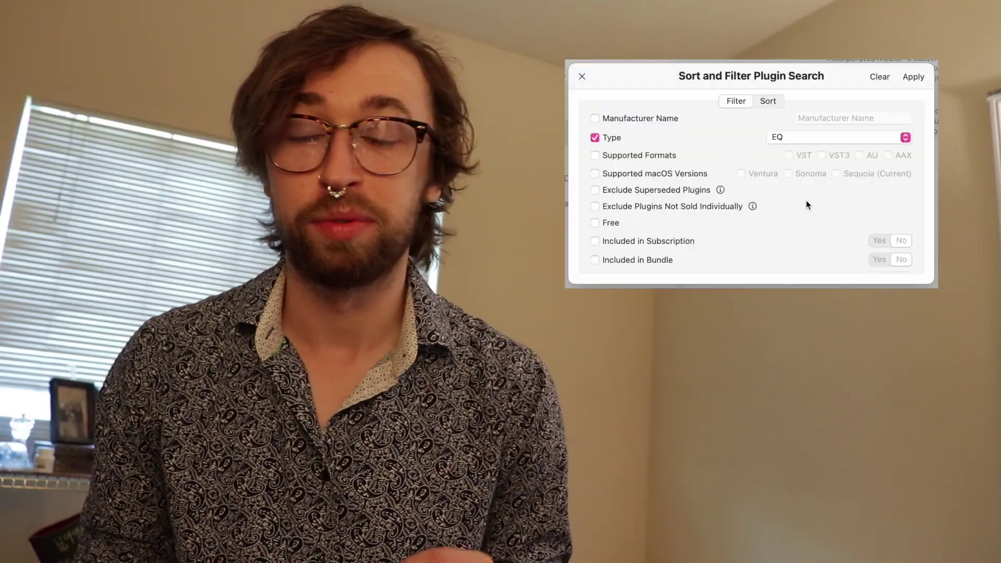
# Step: Preview the Requires iLok Authorization search filter and the unneeded AAX files system warning
pyautogui.scroll(-5, 806, 200)
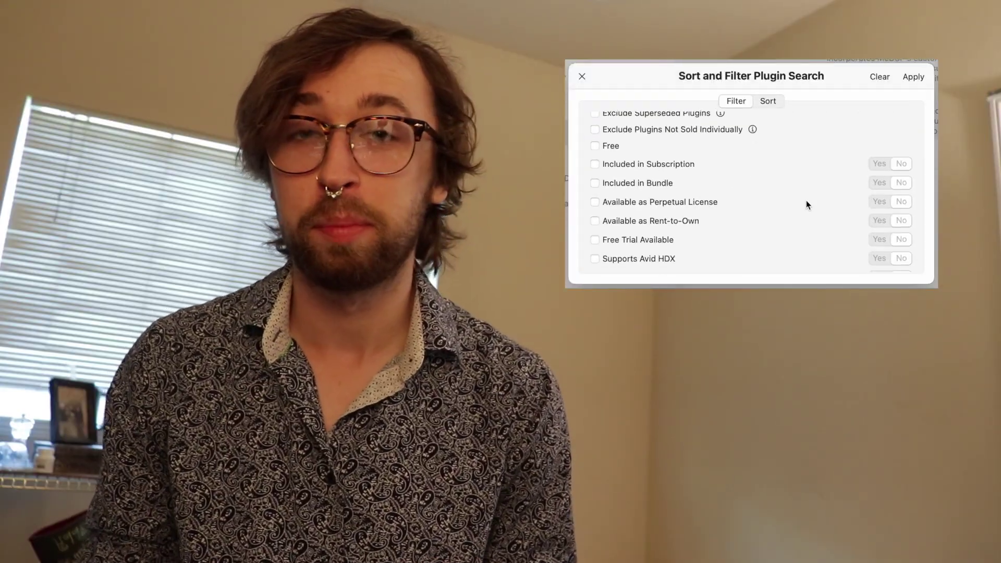
pyautogui.scroll(-3, 806, 200)
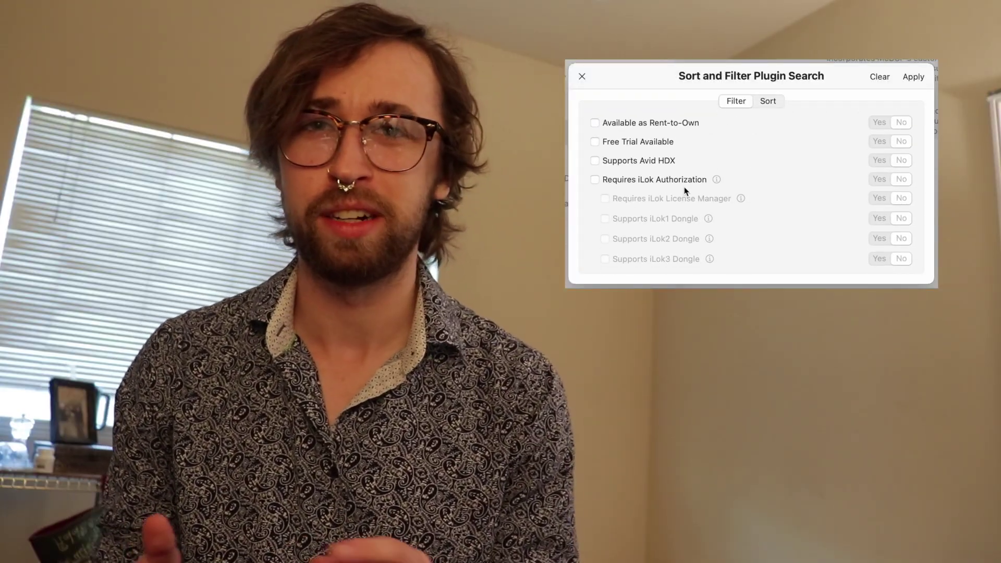
pyautogui.click(677, 180)
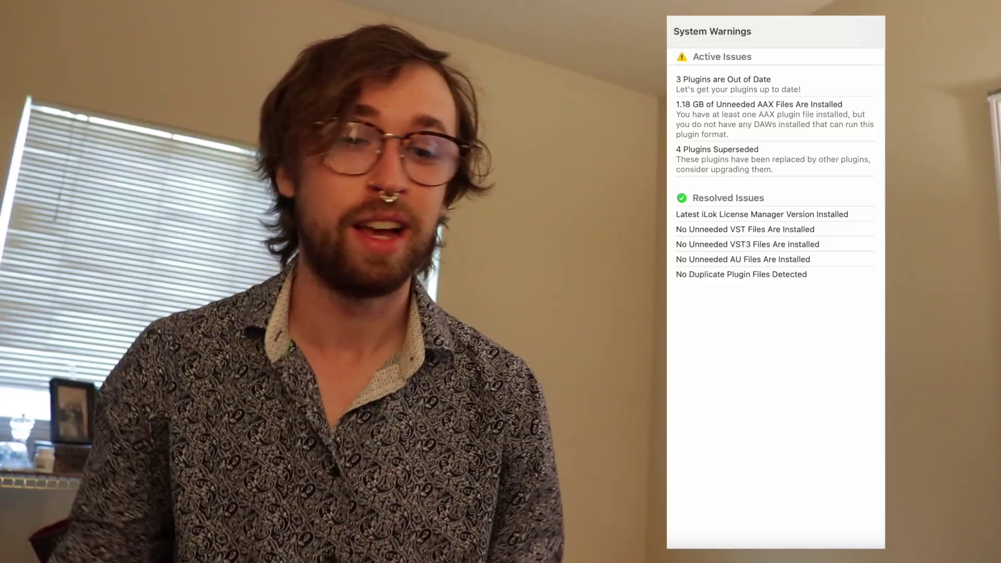
pyautogui.click(737, 128)
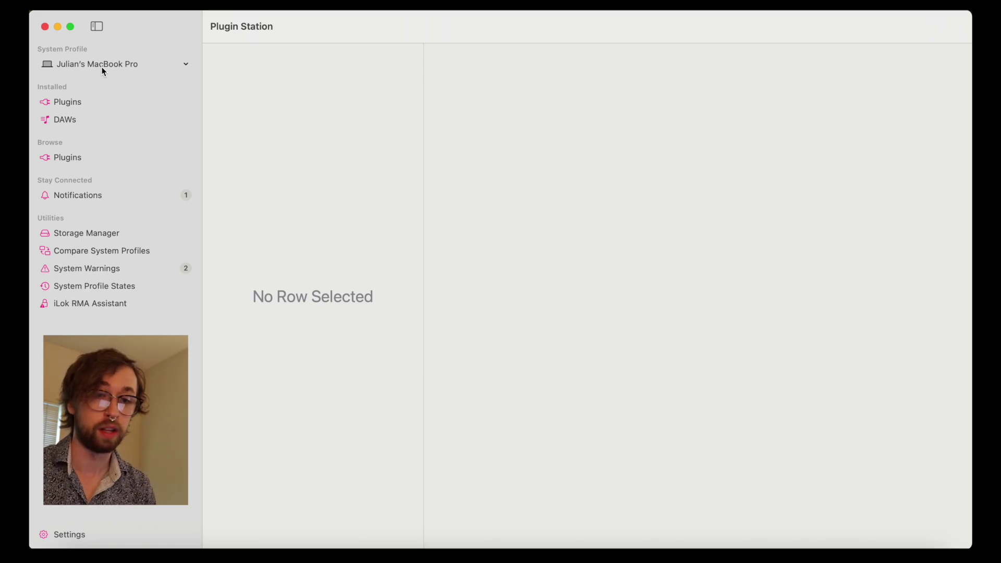
pyautogui.click(101, 66)
pyautogui.click(92, 83)
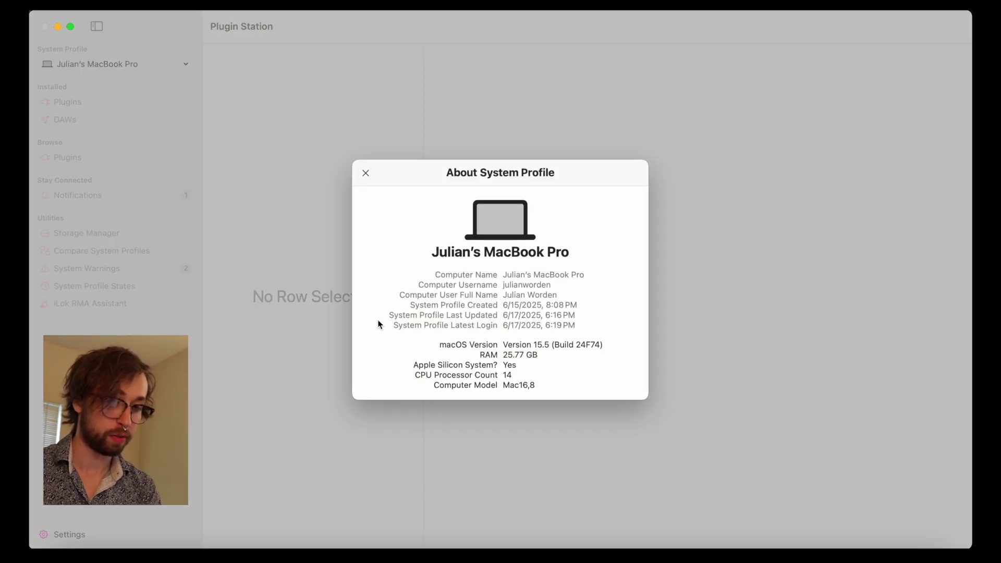
pyautogui.press('Escape')
pyautogui.click(99, 65)
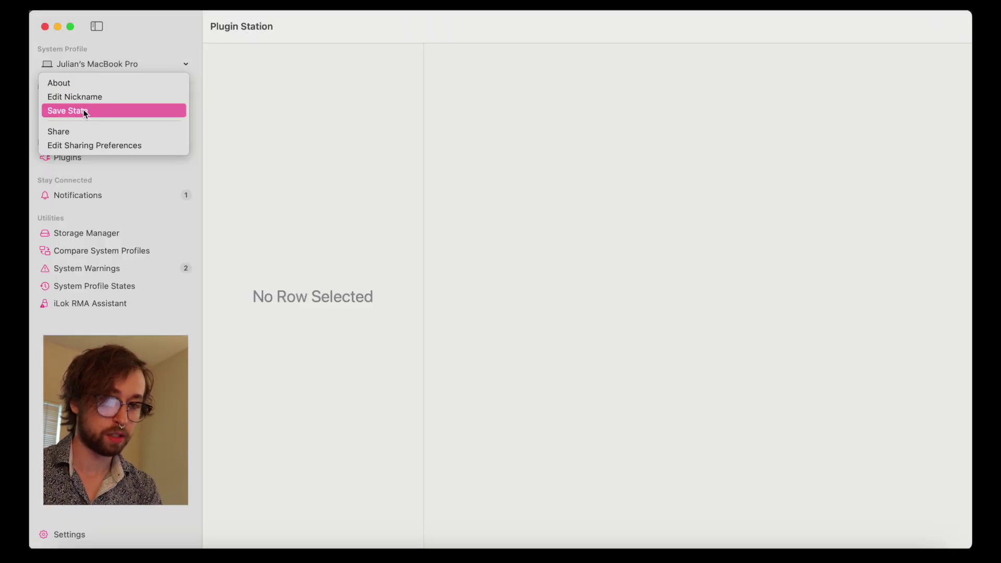
pyautogui.click(83, 111)
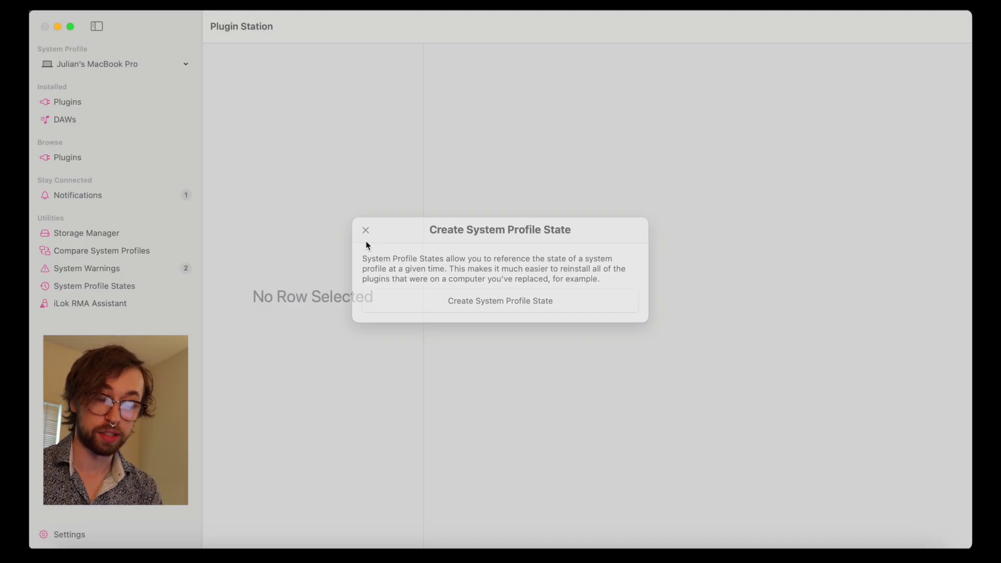
pyautogui.click(365, 230)
pyautogui.click(115, 65)
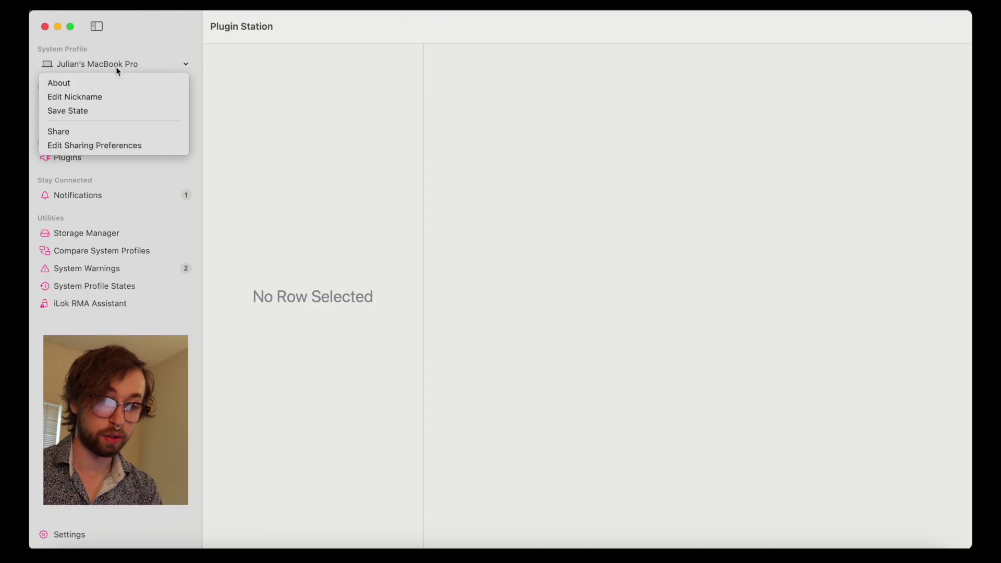
pyautogui.click(57, 133)
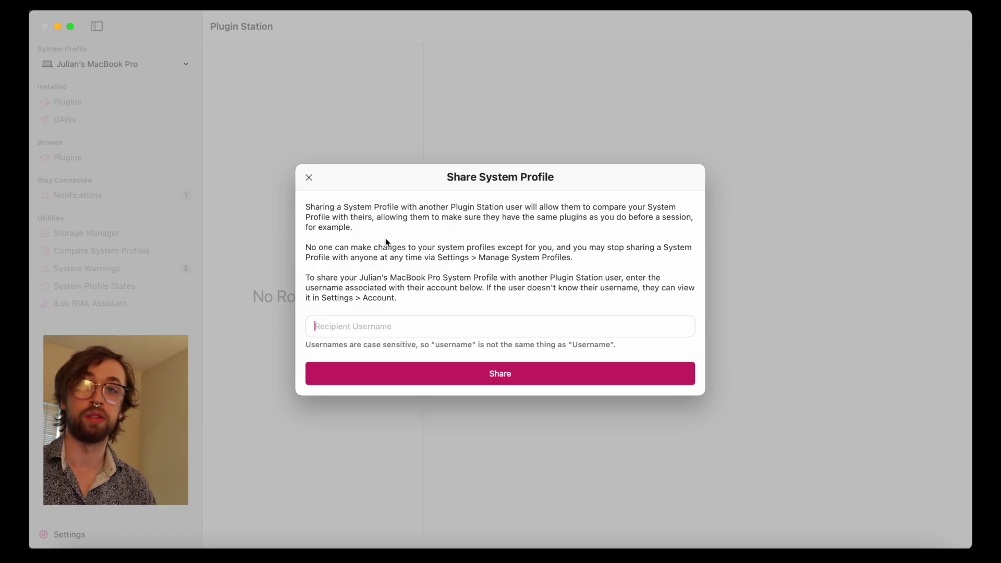
pyautogui.click(309, 178)
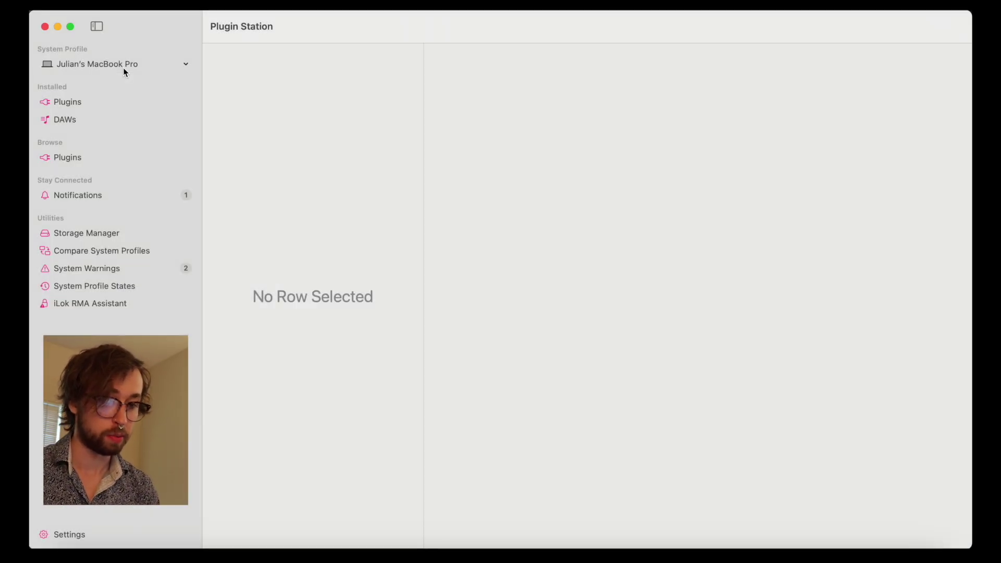
pyautogui.click(123, 67)
pyautogui.click(109, 146)
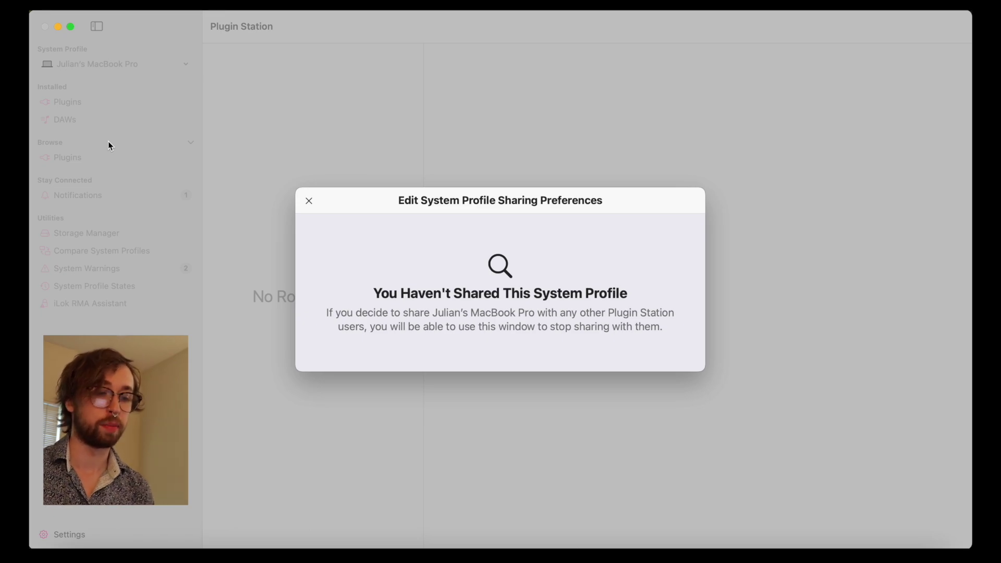
pyautogui.click(309, 201)
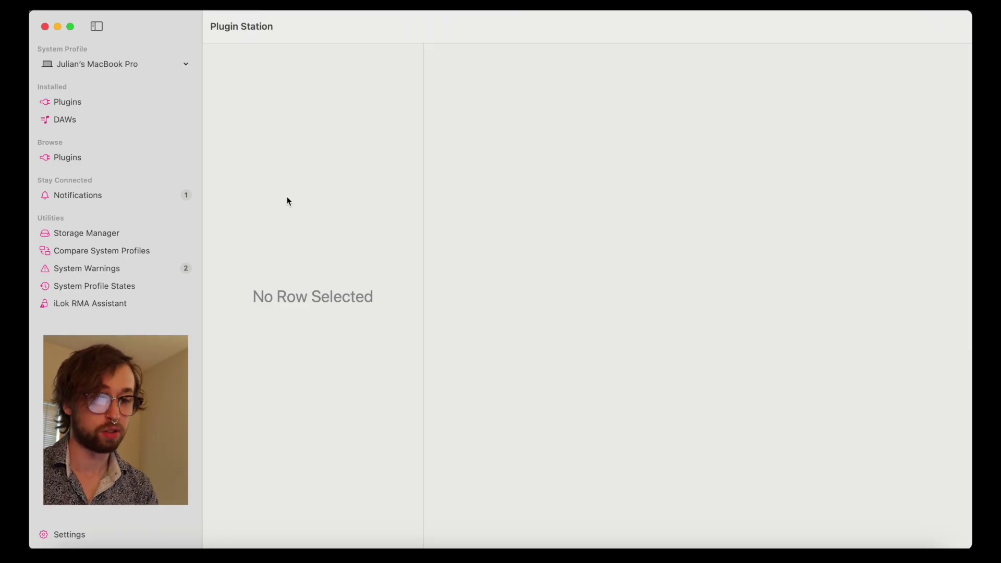
pyautogui.click(95, 105)
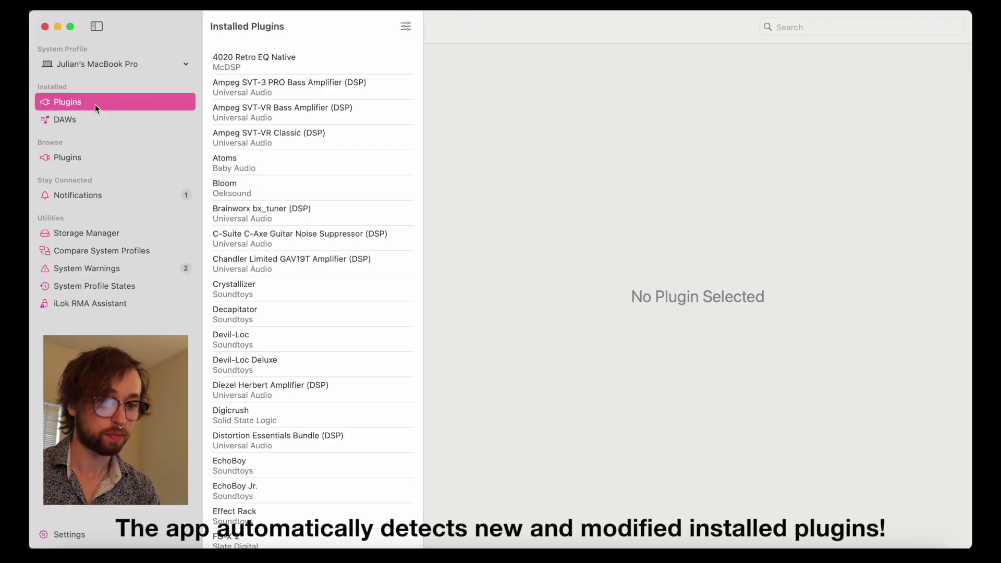
# Step: Open the Atoms details and scroll down to its Shop and Options sections
pyautogui.click(277, 168)
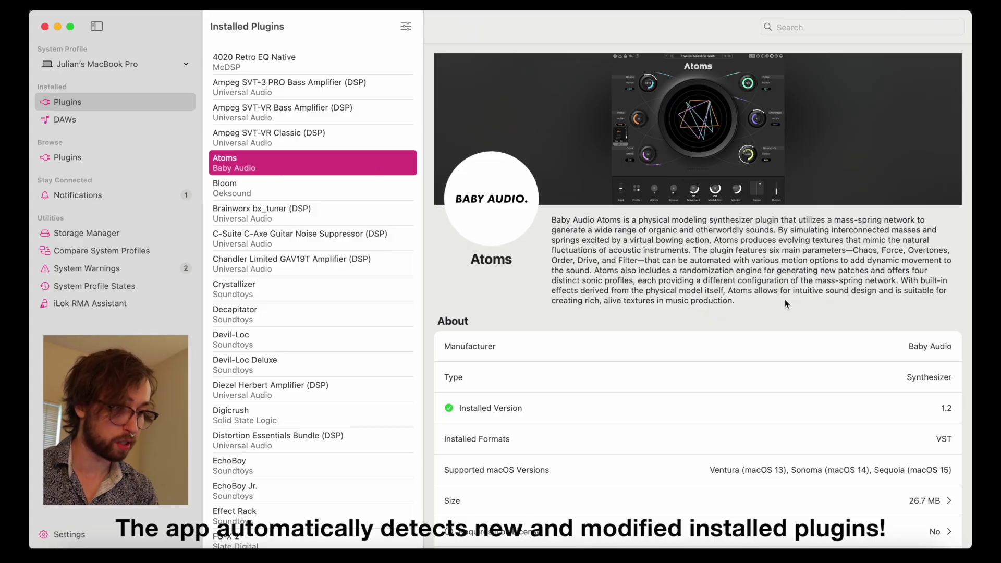
pyautogui.scroll(-5, 785, 301)
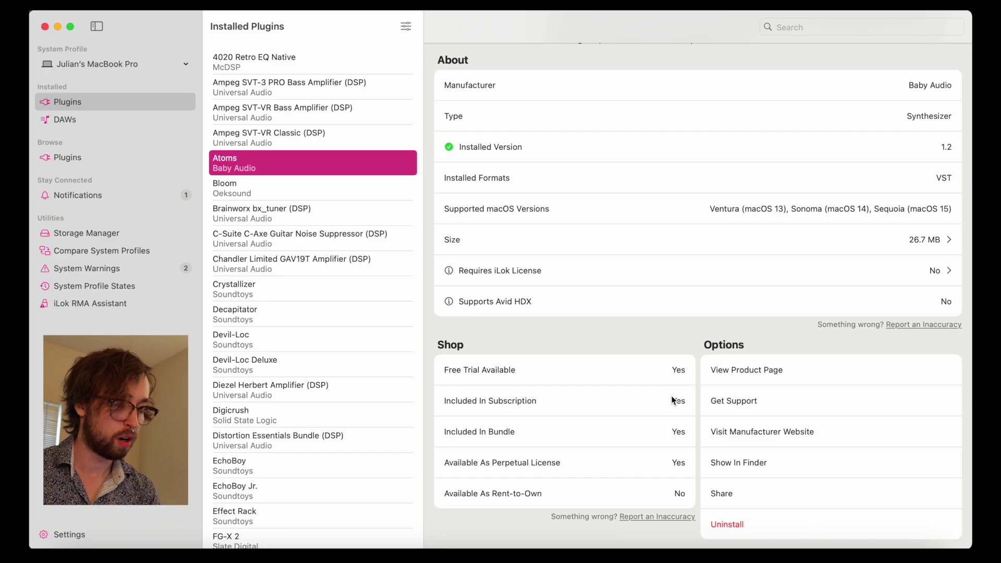
pyautogui.scroll(-2, 673, 396)
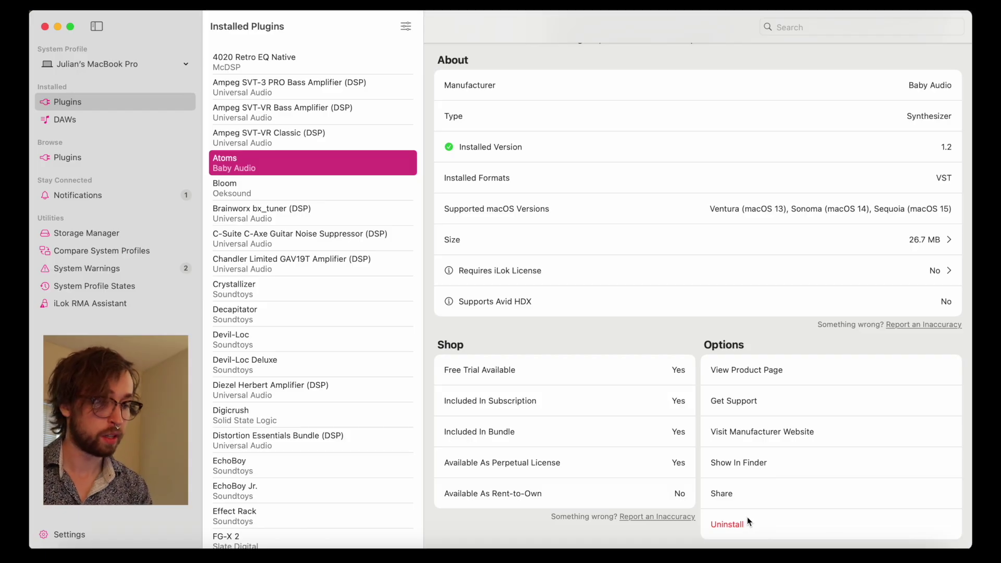
# Step: Report Atoms missing from Pro Tools despite running the installer, with rescanning not fixing it
pyautogui.click(738, 405)
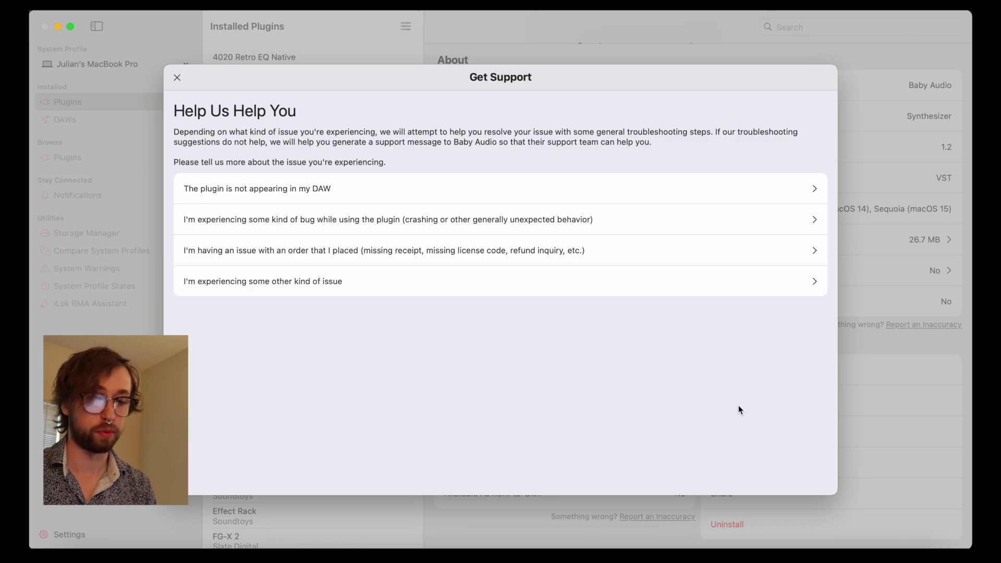
pyautogui.click(290, 195)
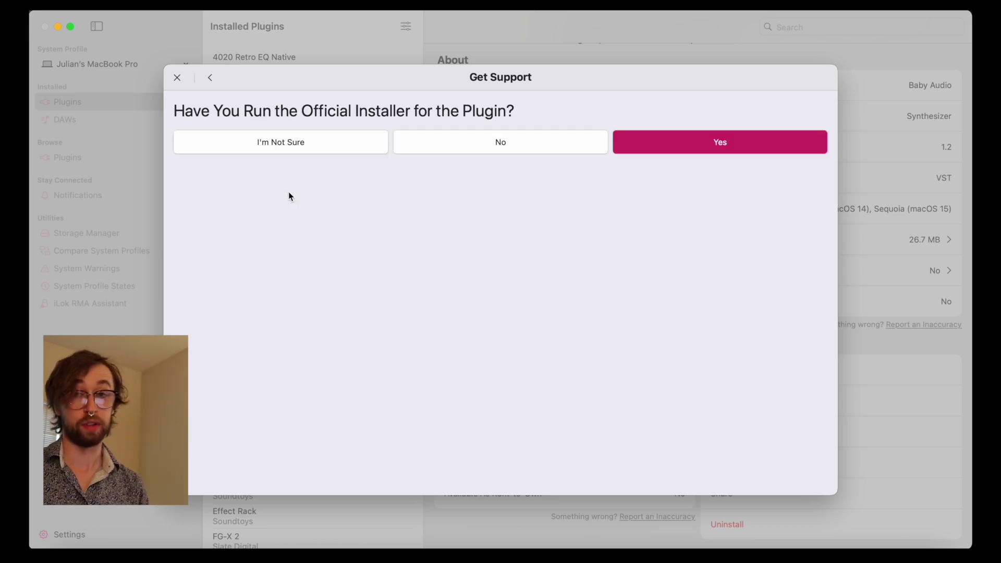
pyautogui.click(652, 152)
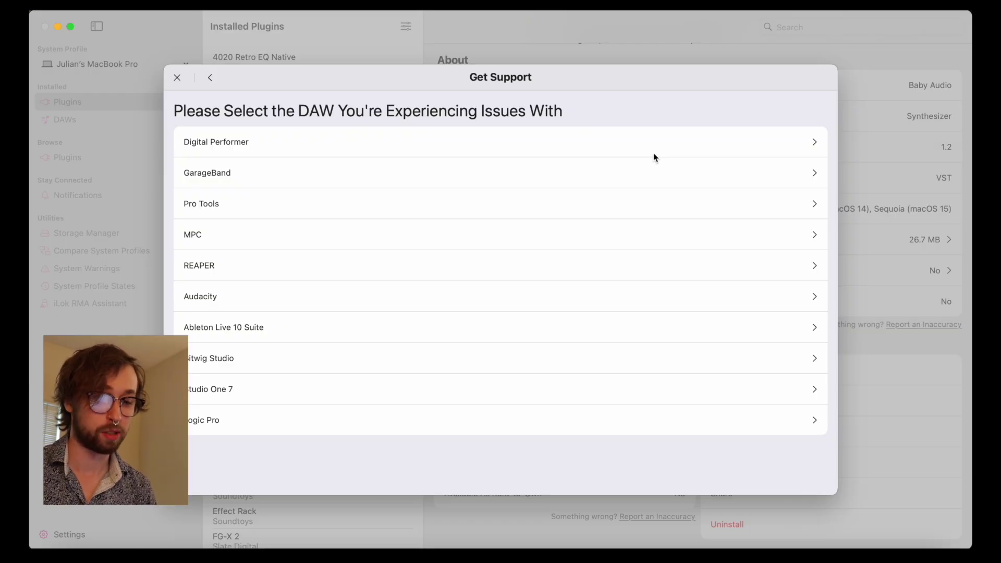
pyautogui.click(368, 209)
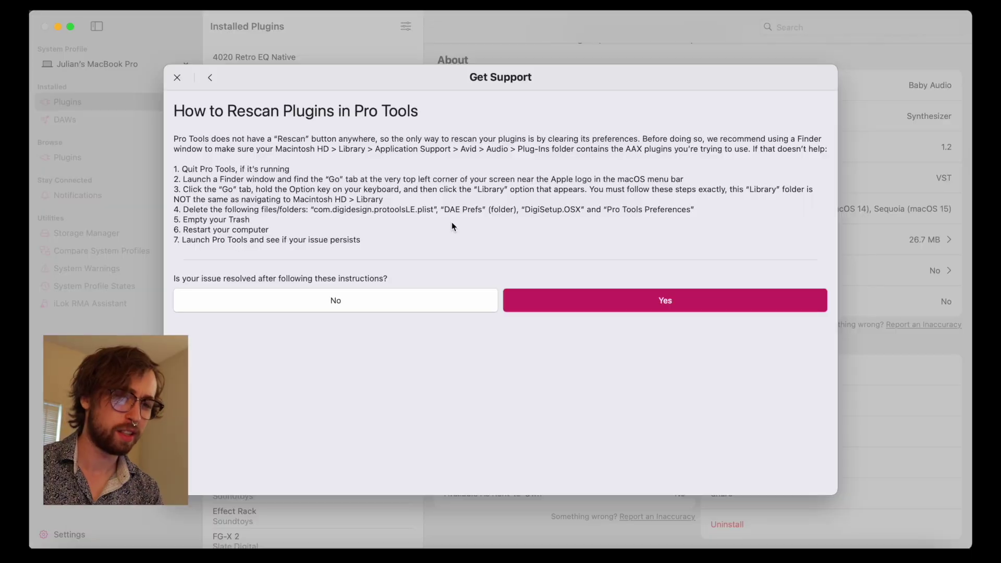
pyautogui.click(333, 306)
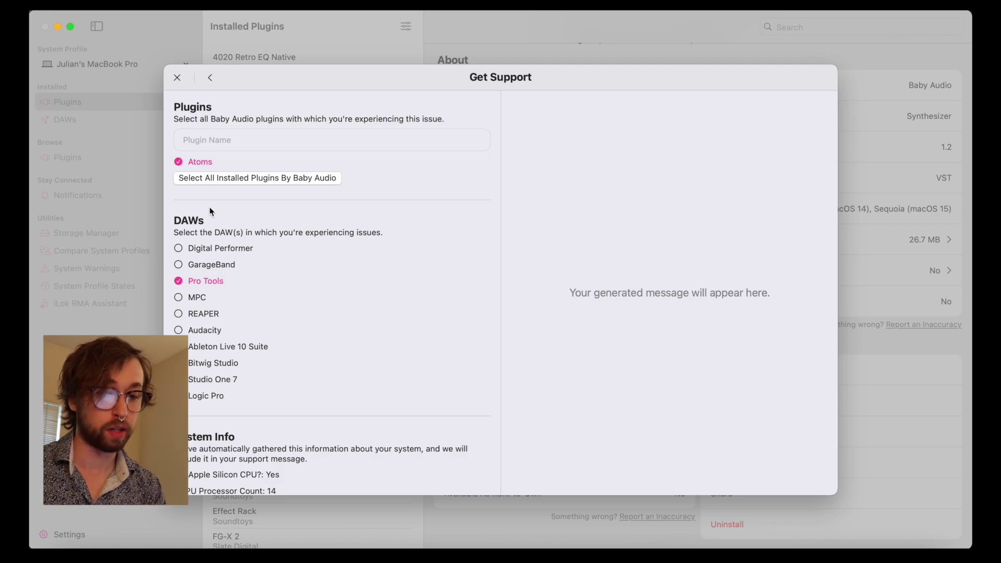
# Step: Add the issue detail 'No matter what I do the plugin isn't showing up.' and generate the Baby Audio message
pyautogui.scroll(-2, 221, 175)
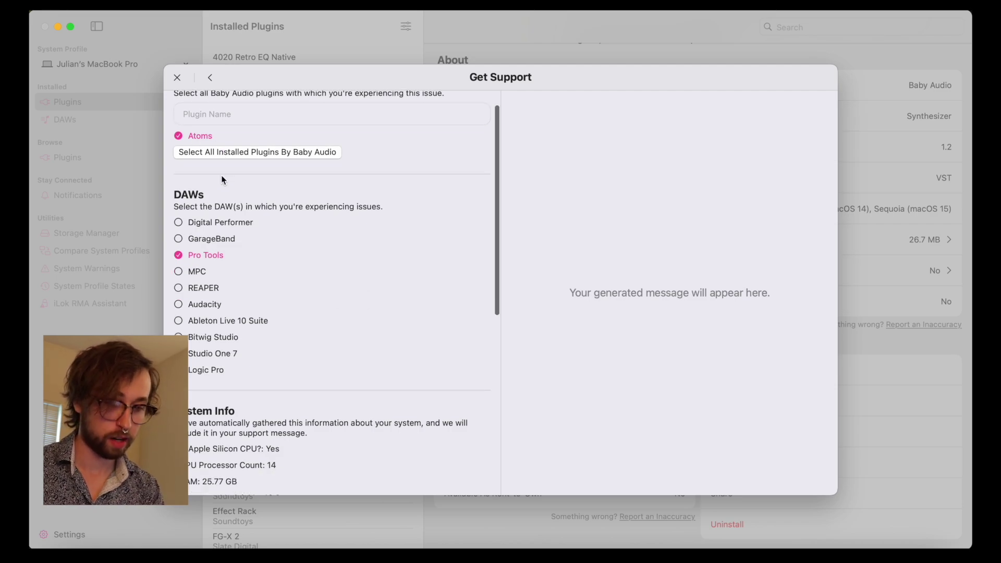
pyautogui.scroll(2, 221, 176)
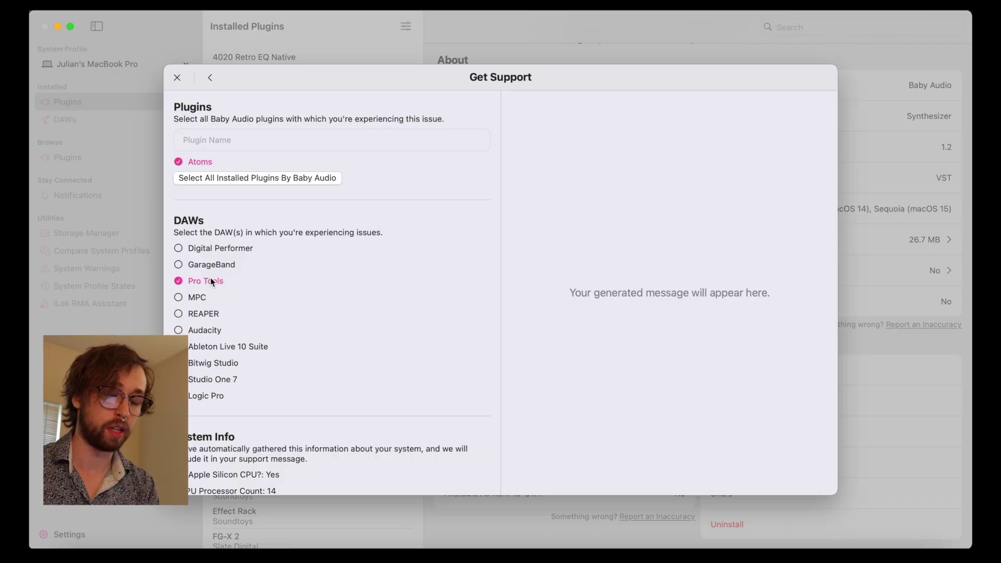
pyautogui.scroll(-10, 219, 319)
pyautogui.click(220, 364)
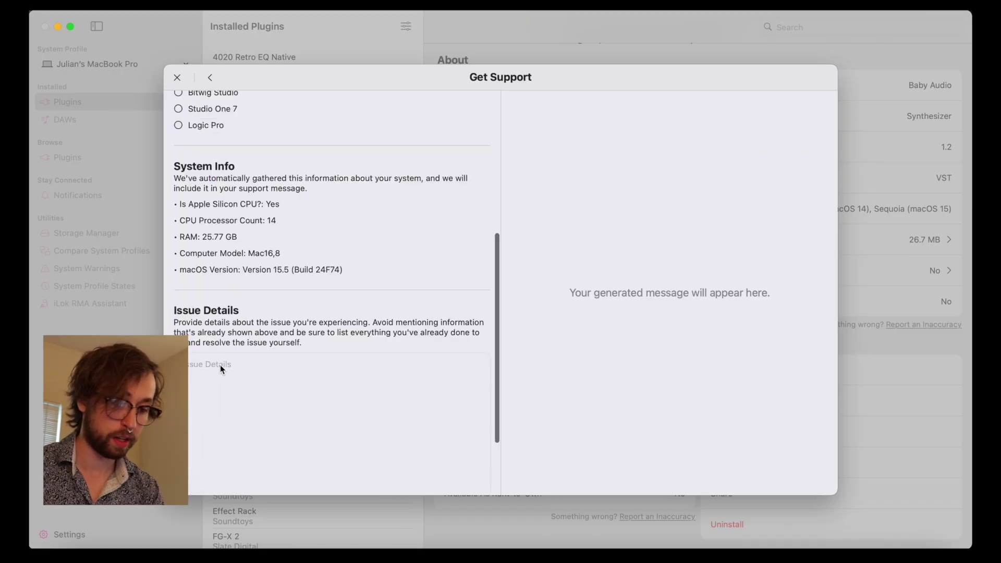
pyautogui.write('No matter what I do th')
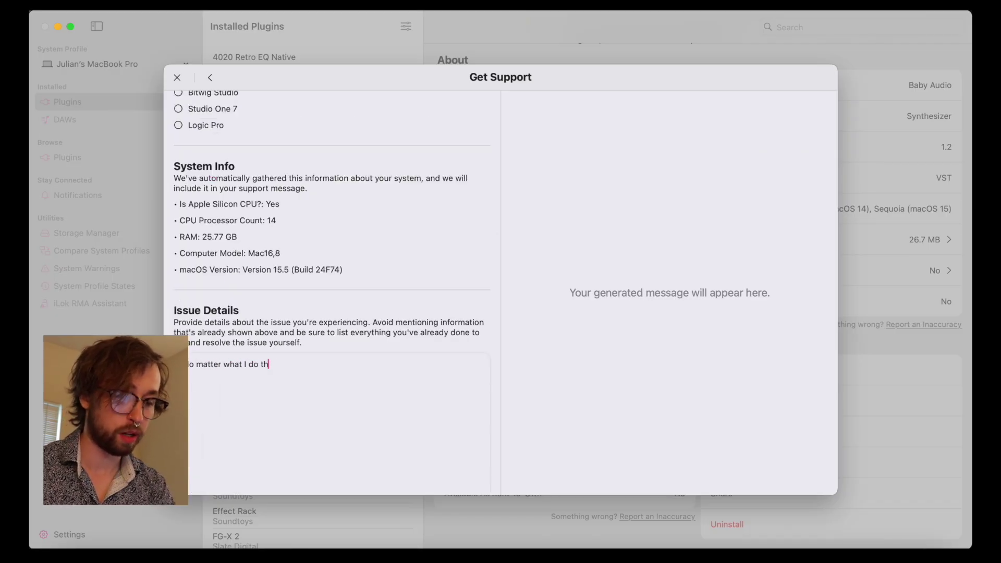
pyautogui.write("e plugin isn't showing up.")
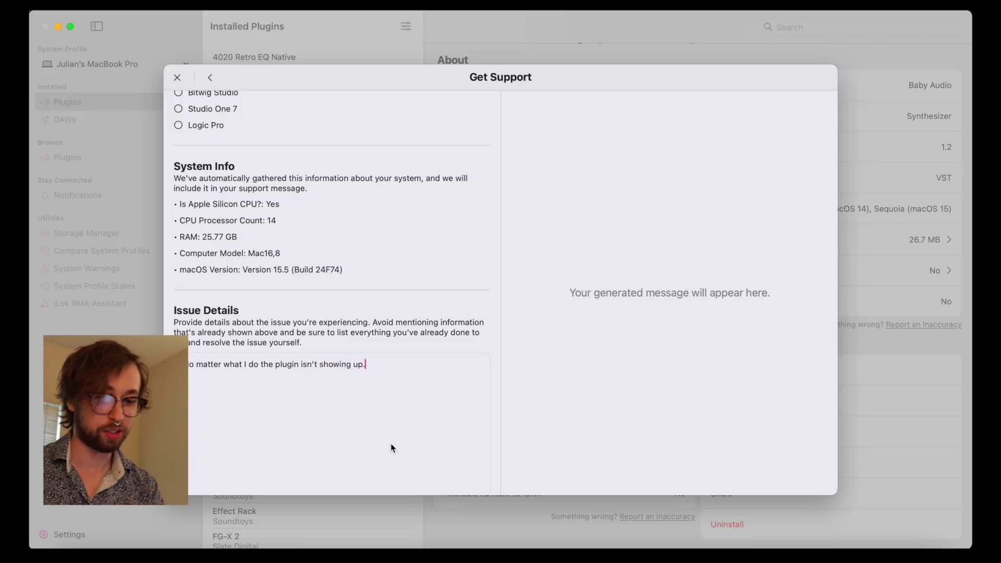
pyautogui.scroll(-4, 365, 397)
pyautogui.click(336, 469)
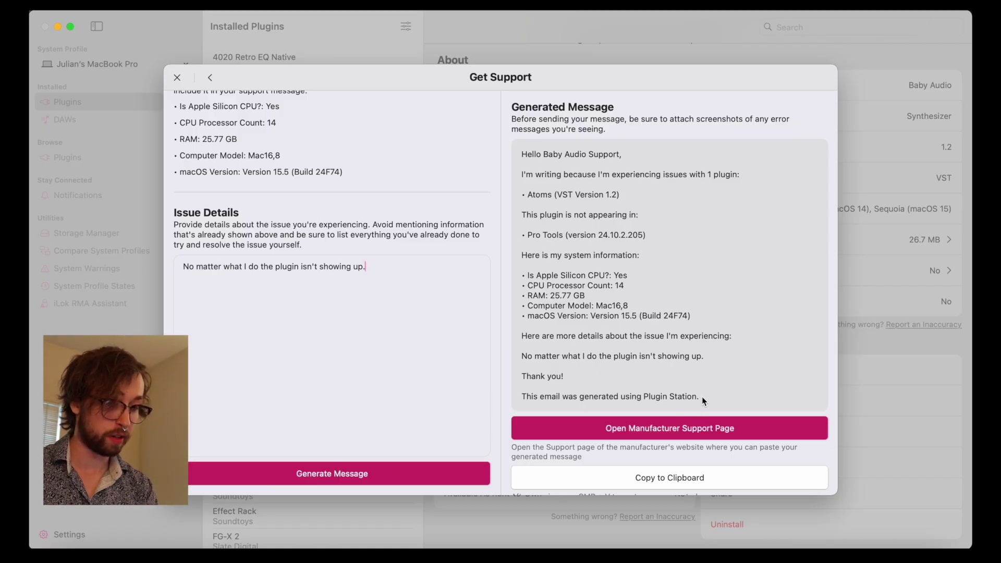
# Step: Copy the generated message and open Baby Audio's manufacturer support website
pyautogui.moveTo(701, 396); pyautogui.dragTo(530, 157)
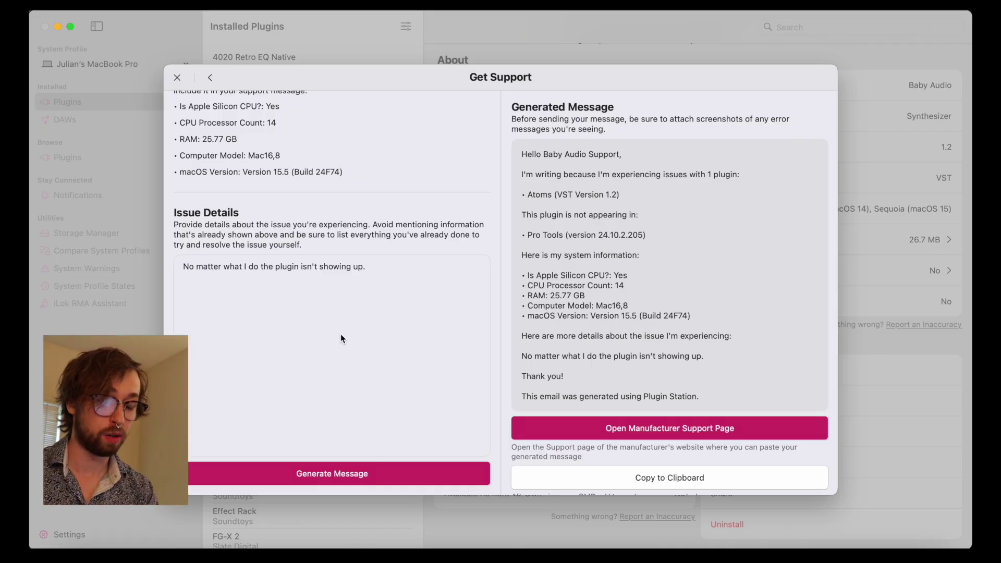
pyautogui.scroll(10, 340, 334)
pyautogui.scroll(-10, 340, 334)
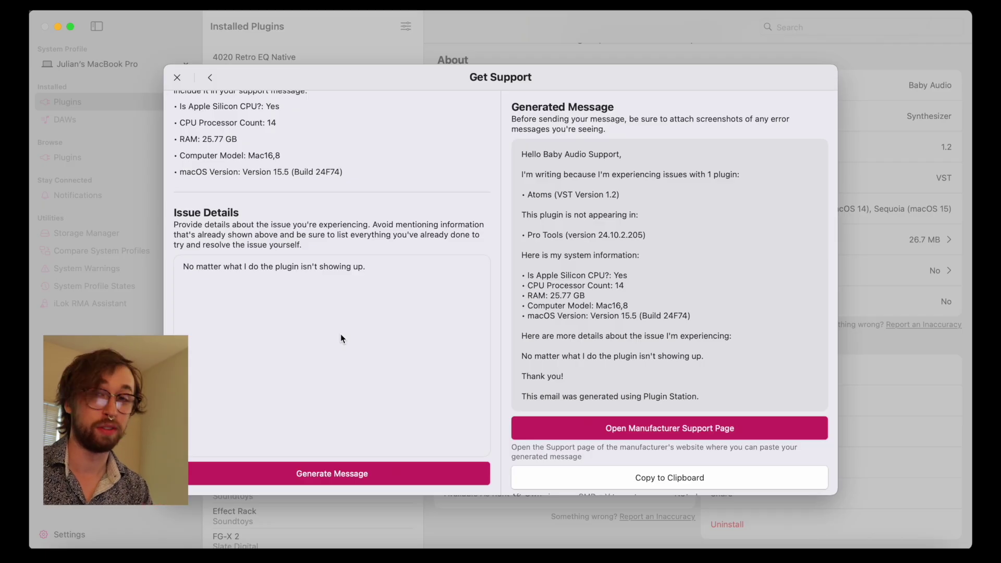
pyautogui.click(625, 474)
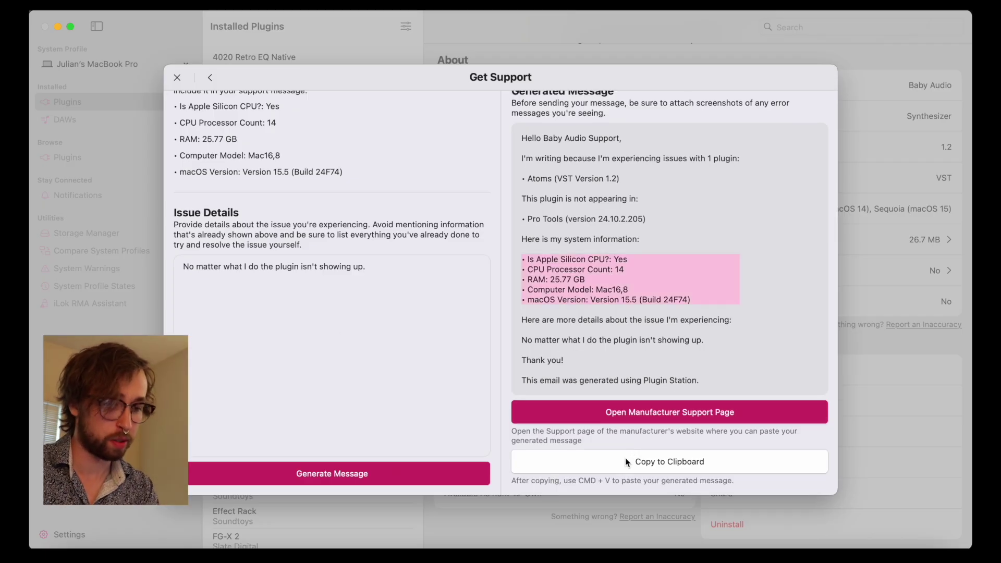
pyautogui.click(624, 460)
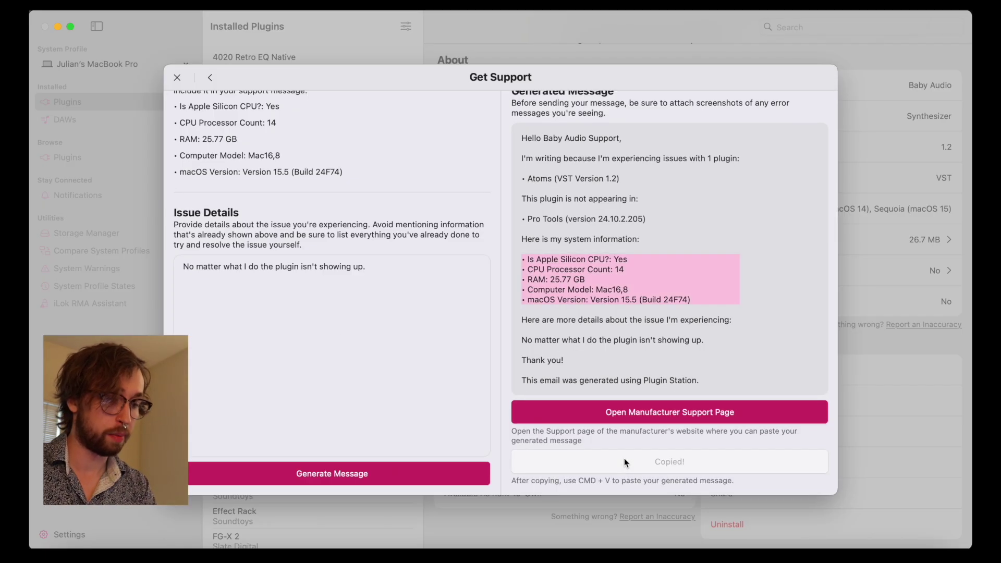
pyautogui.click(642, 418)
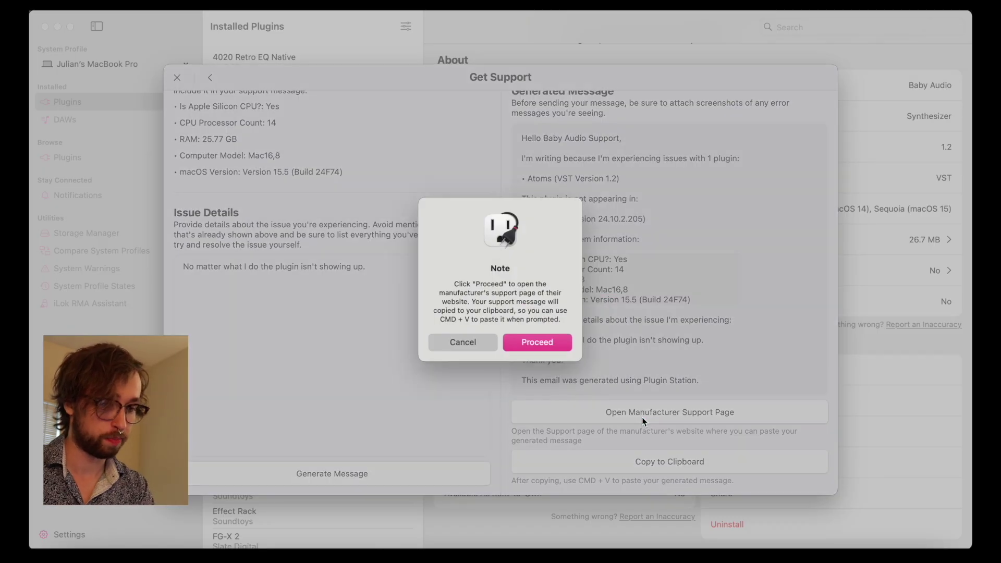
pyautogui.press('Return')
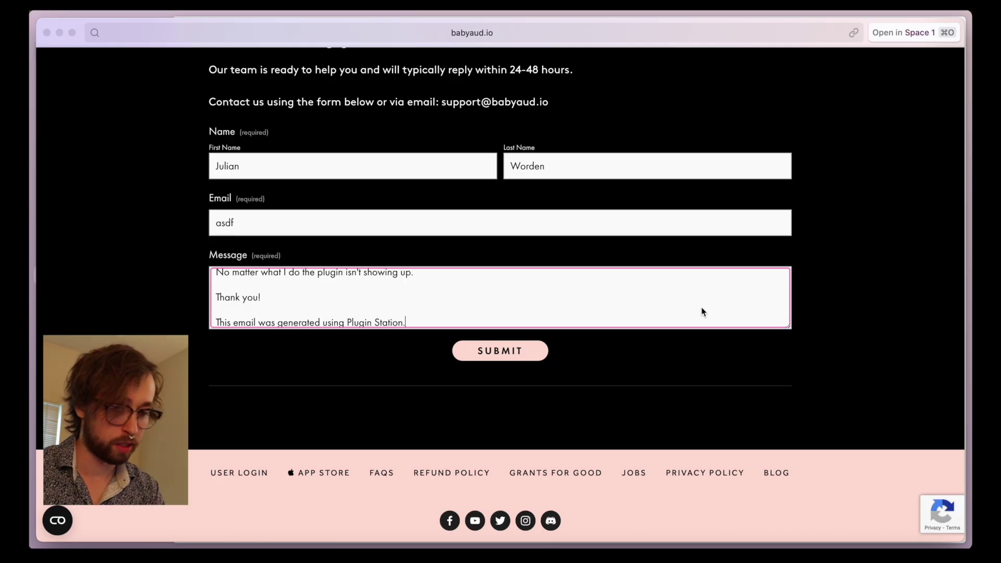
# Step: Scroll through the pasted support message in Baby Audio's Contact Support form
pyautogui.scroll(5, 577, 303)
pyautogui.scroll(5, 478, 307)
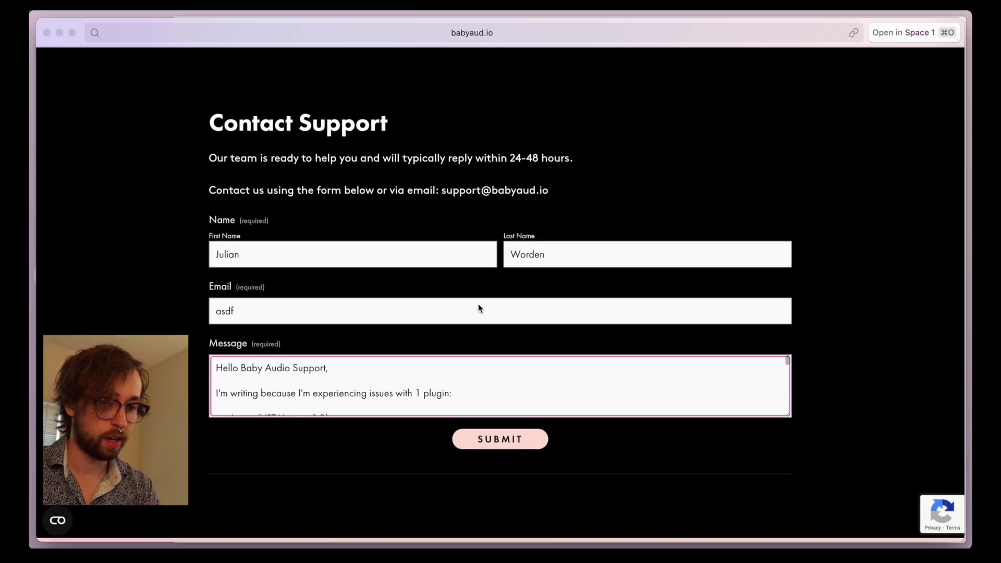
pyautogui.scroll(-3, 477, 308)
pyautogui.scroll(-6, 478, 305)
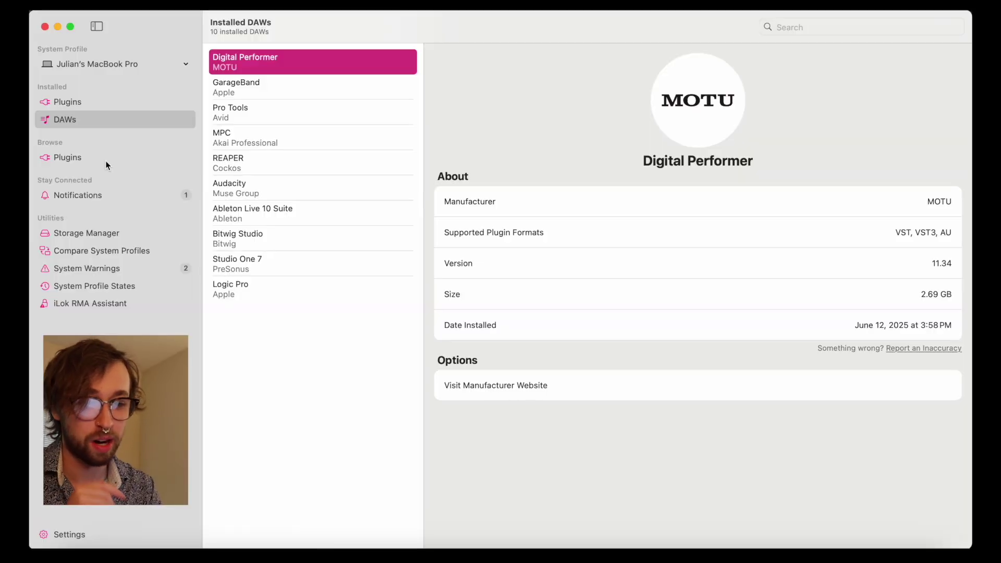
# Step: Browse the full plugin catalogue and view the 4020 Retro EQ HD details by McDSP
pyautogui.click(106, 161)
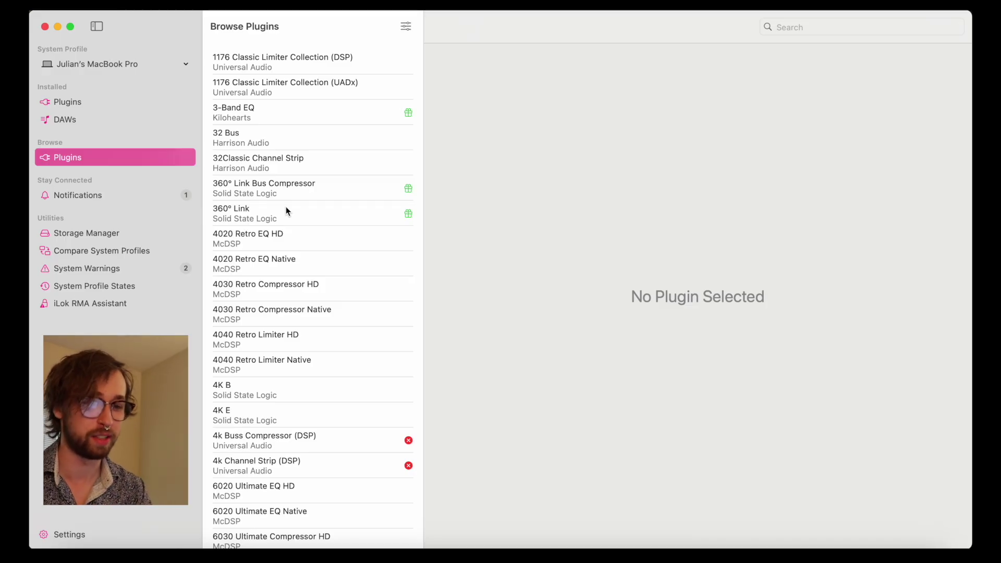
pyautogui.scroll(-20, 286, 207)
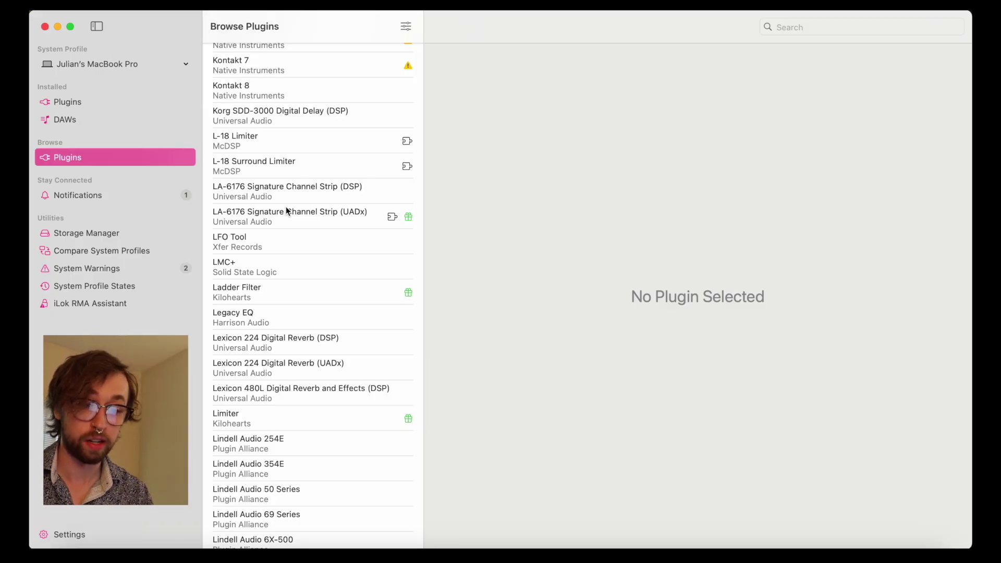
pyautogui.scroll(-5, 286, 207)
pyautogui.scroll(12, 286, 206)
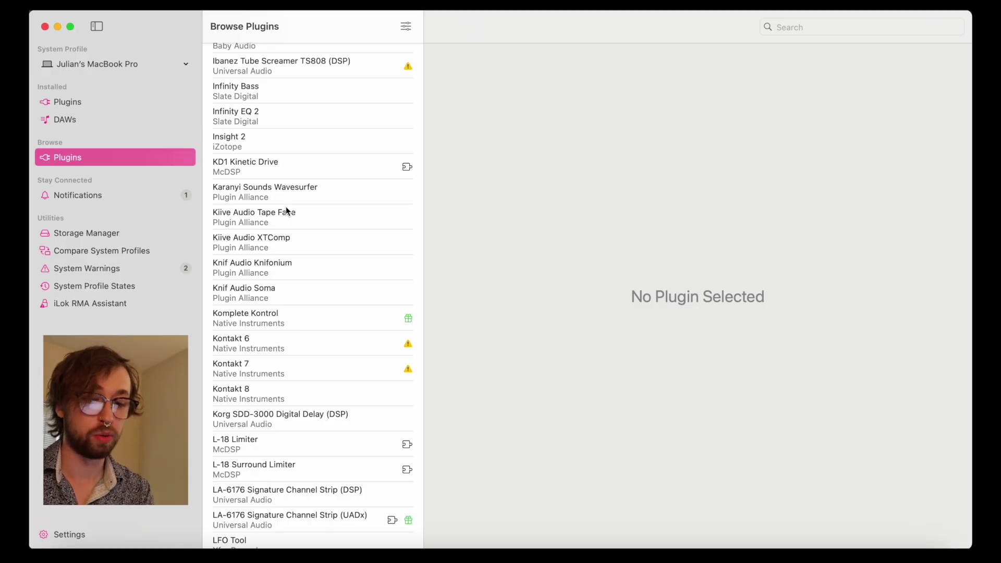
pyautogui.scroll(20, 286, 211)
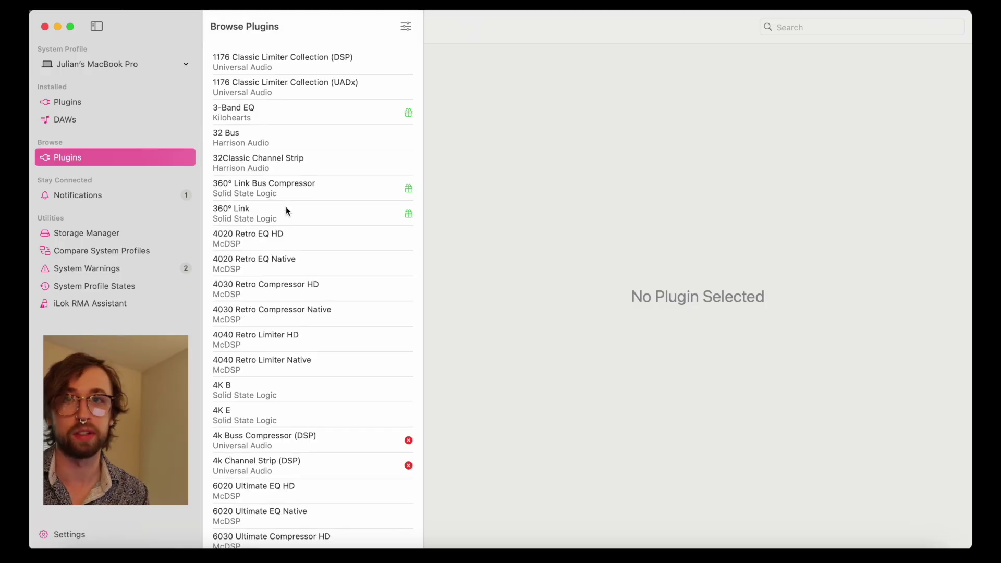
pyautogui.click(286, 244)
pyautogui.scroll(-1, 574, 244)
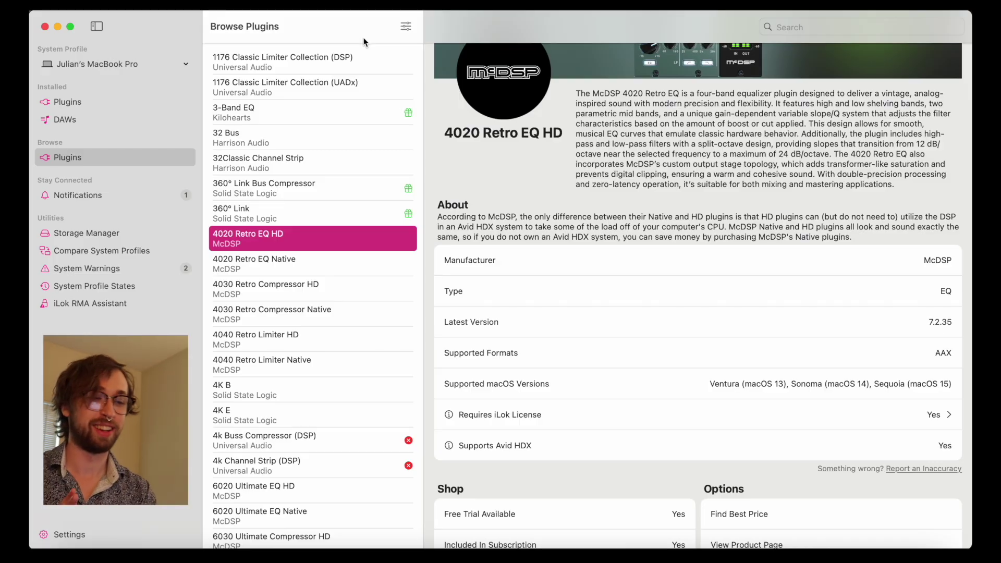
pyautogui.scroll(3, 370, 60)
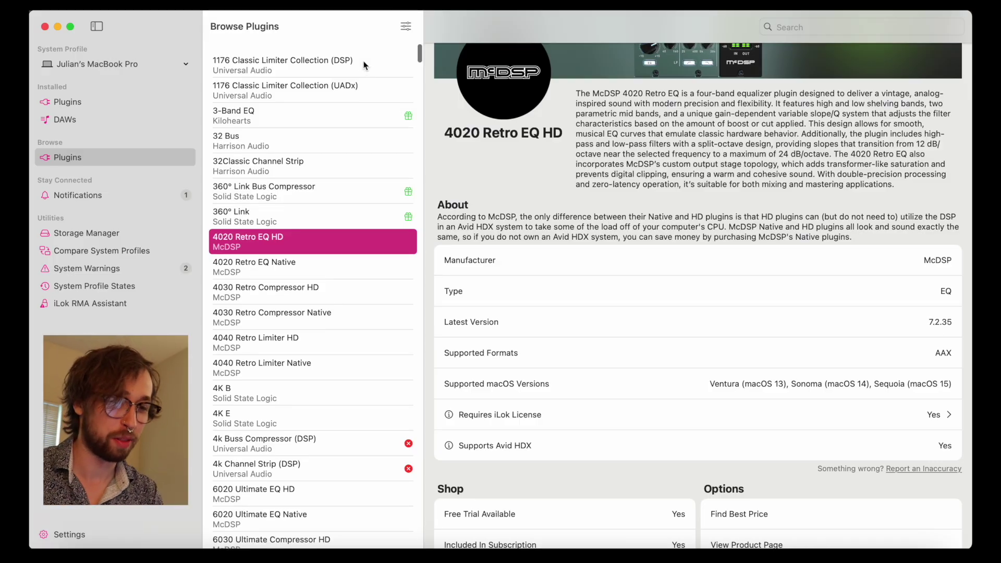
pyautogui.click(407, 28)
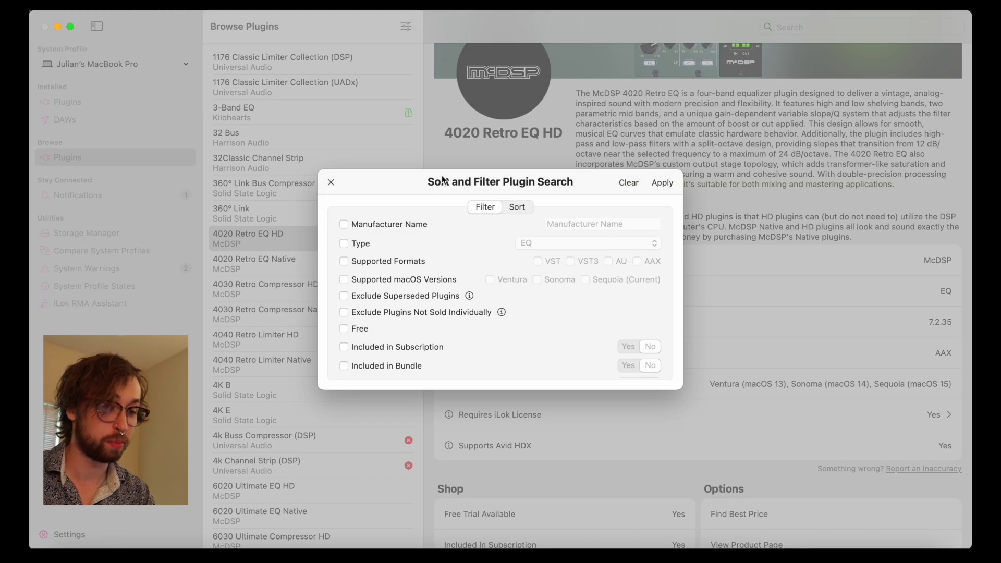
# Step: Filter the plugin search to the EQ type
pyautogui.scroll(-2, 471, 295)
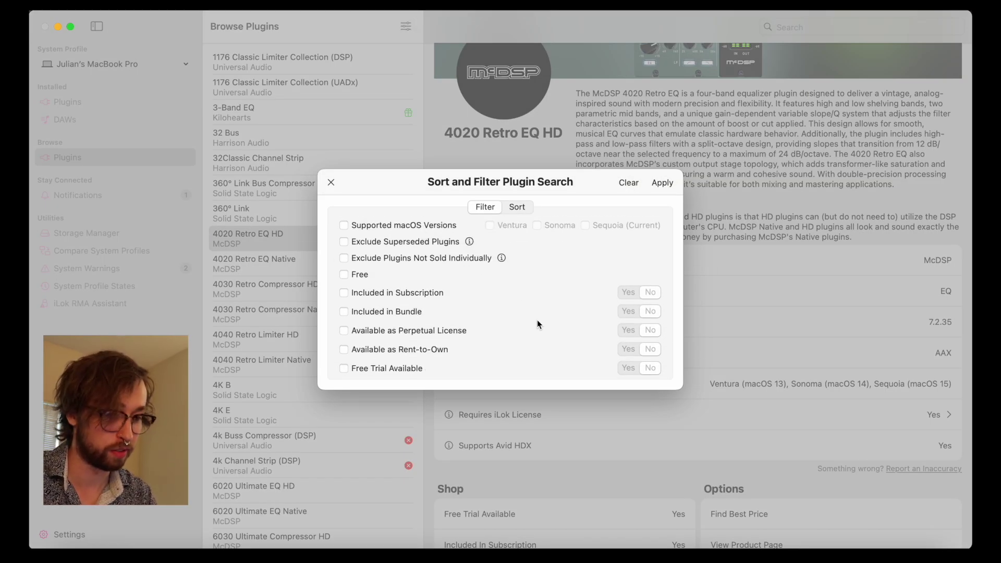
pyautogui.scroll(-1, 537, 323)
pyautogui.scroll(3, 537, 323)
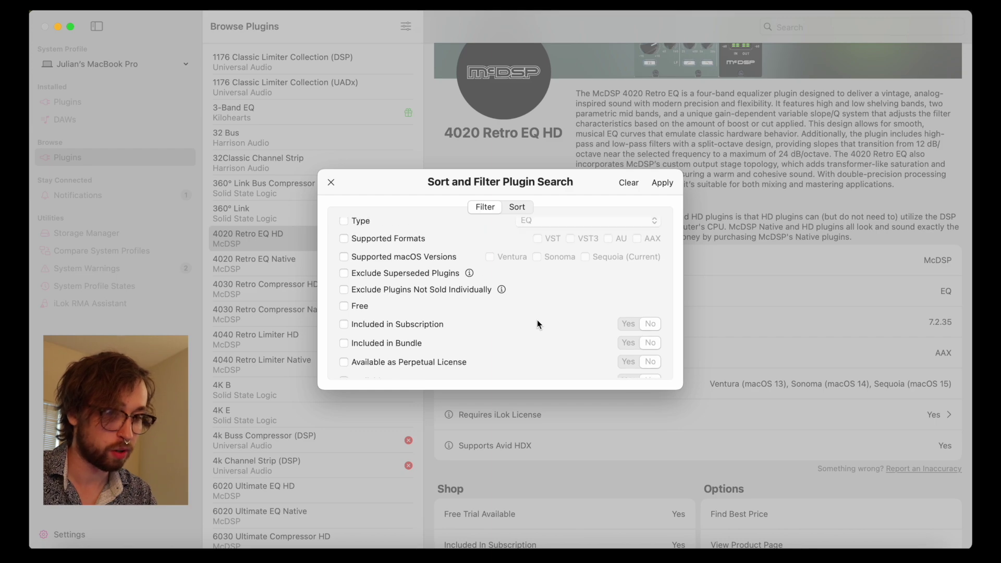
pyautogui.scroll(1, 553, 324)
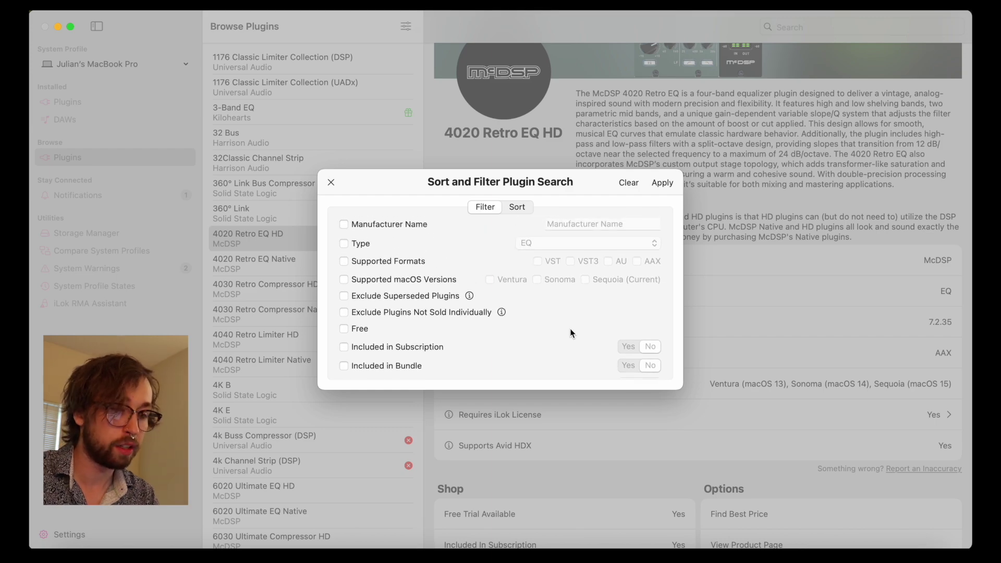
pyautogui.scroll(-4, 571, 329)
pyautogui.scroll(4, 572, 332)
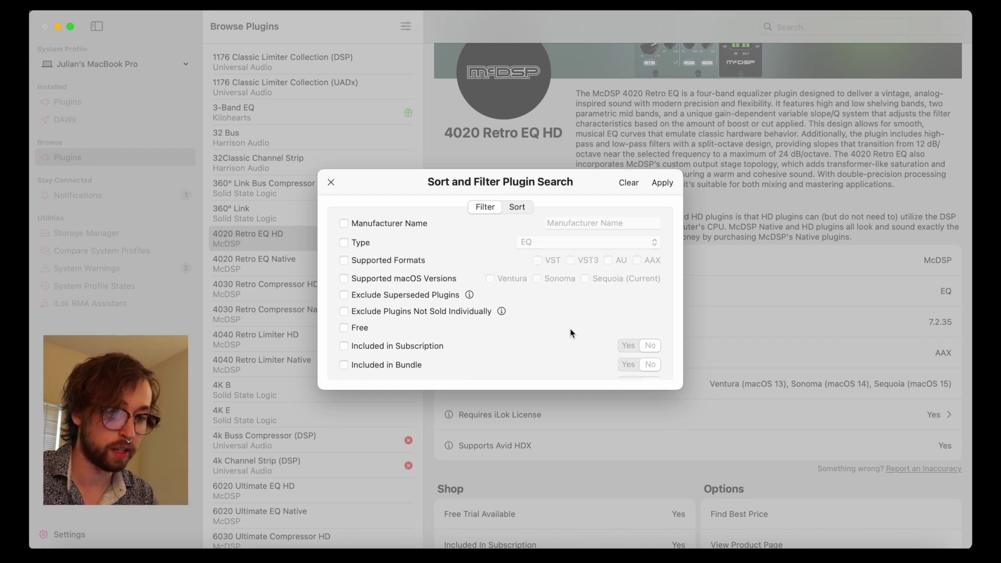
pyautogui.click(358, 247)
# Step: Add Requires iLok Authorization, Free Trial Available and Perpetual License filters, then apply them
pyautogui.scroll(-5, 556, 308)
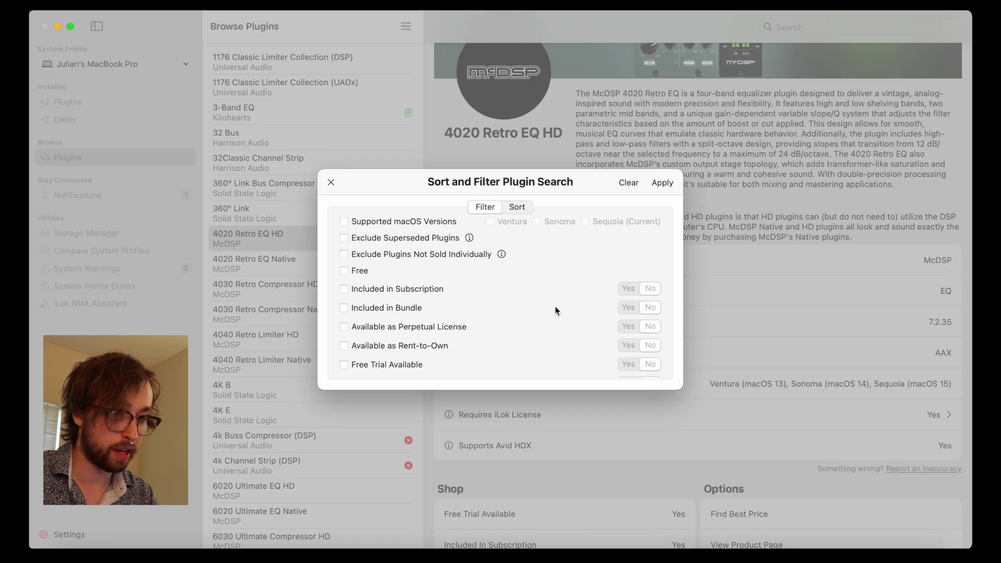
pyautogui.scroll(-1, 555, 311)
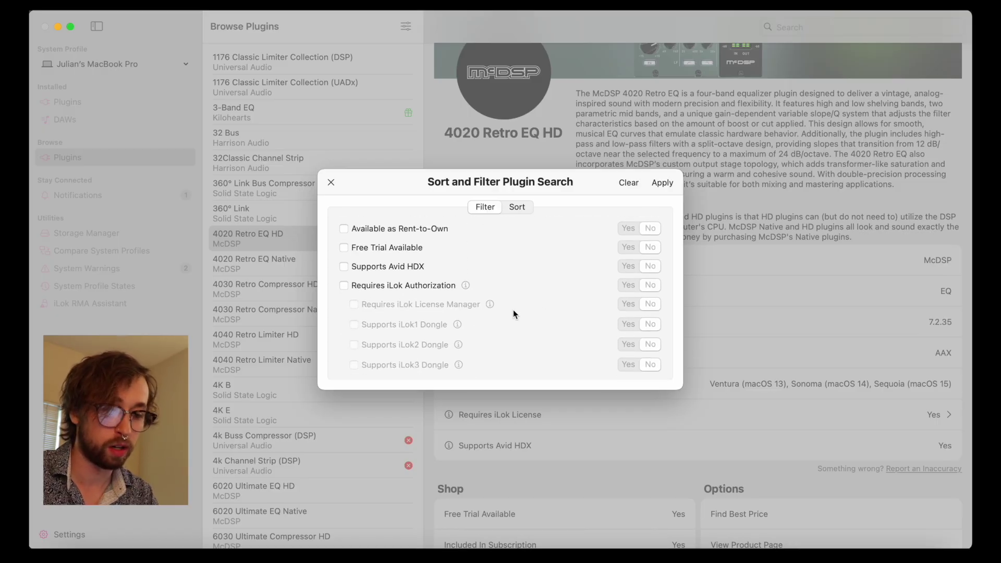
pyautogui.click(426, 287)
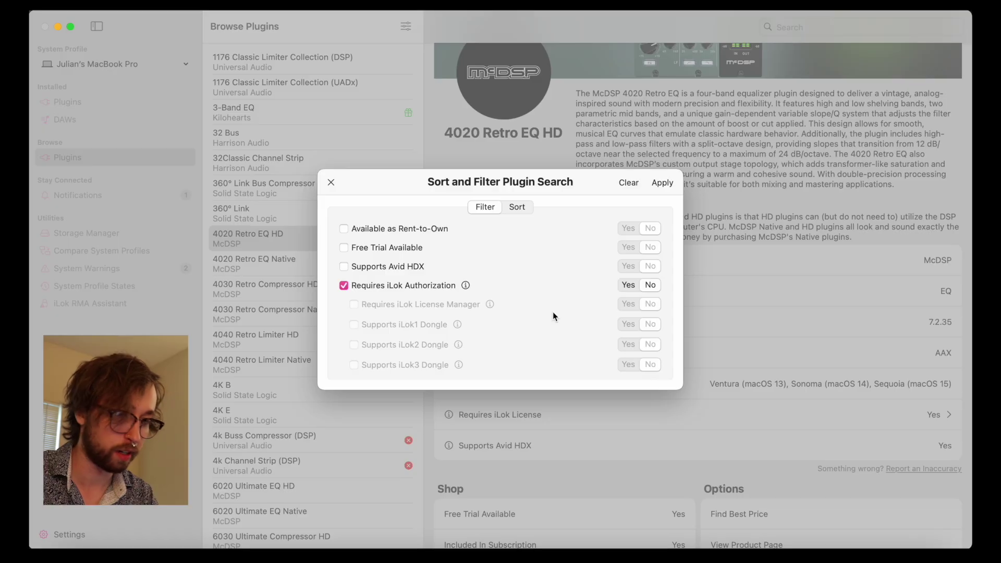
pyautogui.scroll(7, 553, 312)
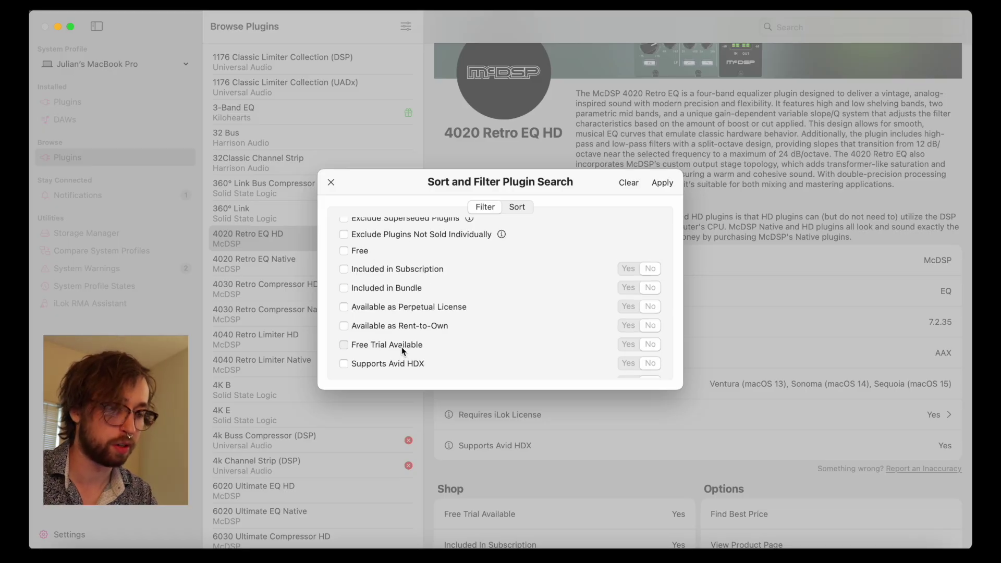
pyautogui.click(402, 346)
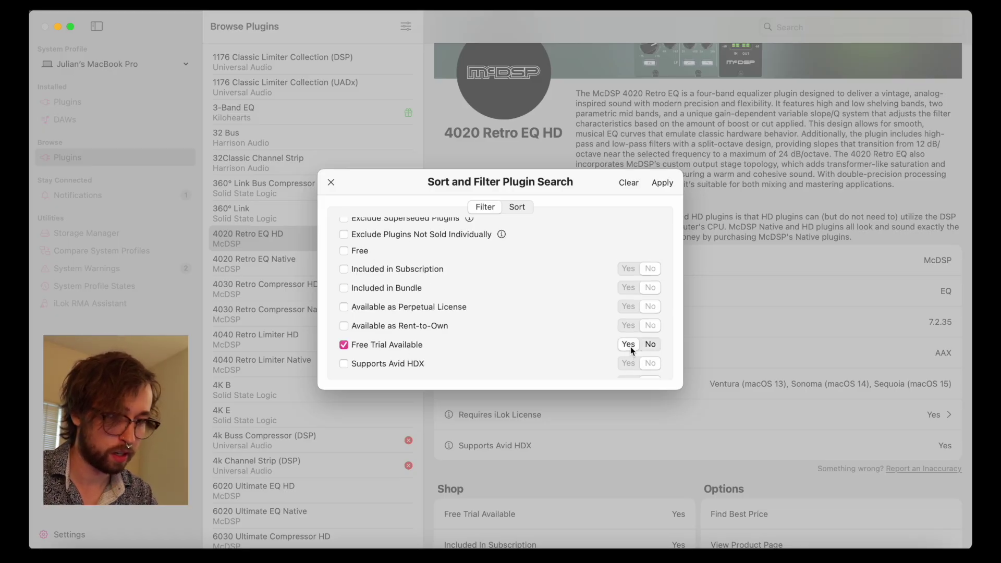
pyautogui.click(449, 310)
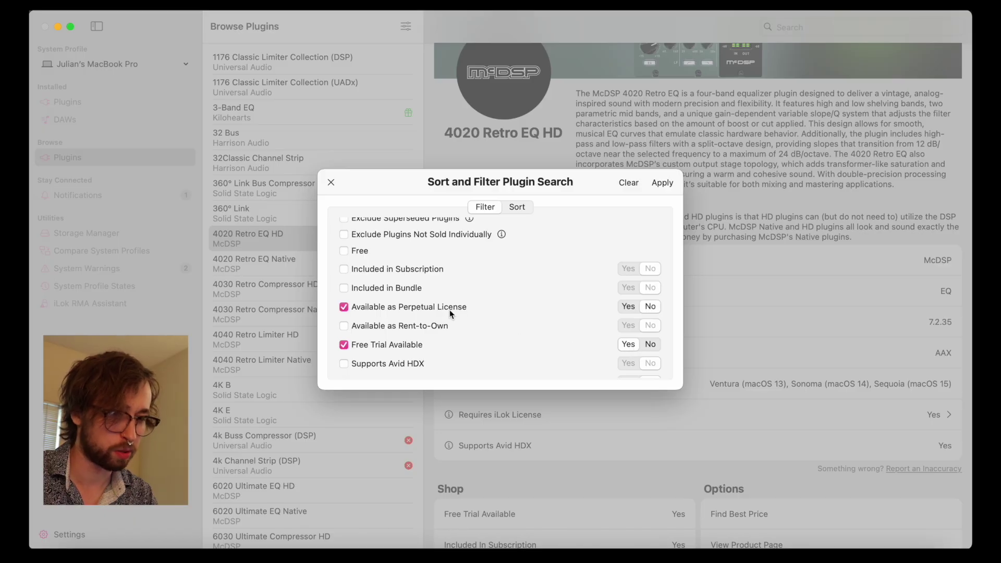
pyautogui.scroll(5, 594, 318)
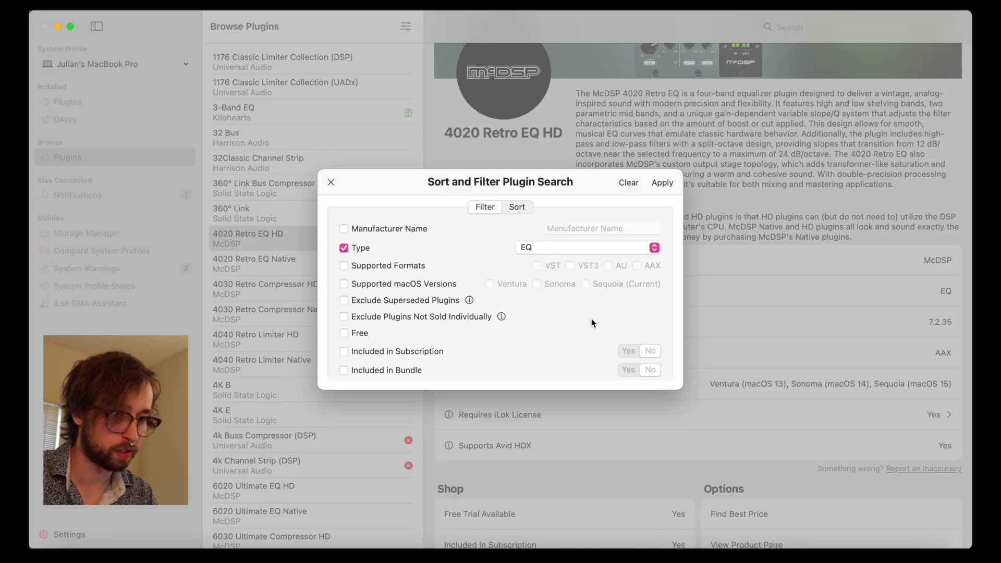
pyautogui.click(662, 183)
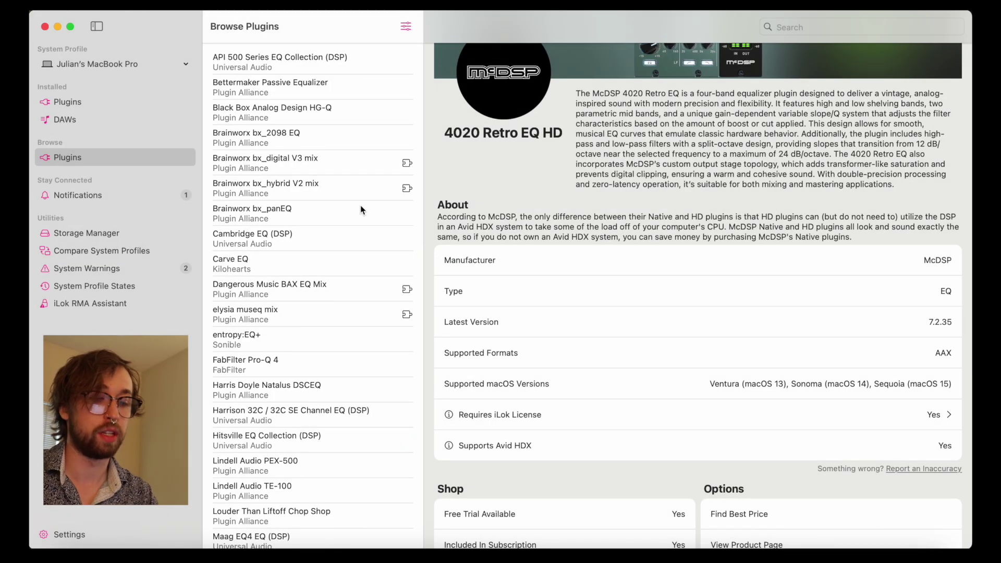
# Step: Scroll the filtered EQ results and view the 4k Buss Compressor (DSP) details
pyautogui.scroll(-15, 361, 209)
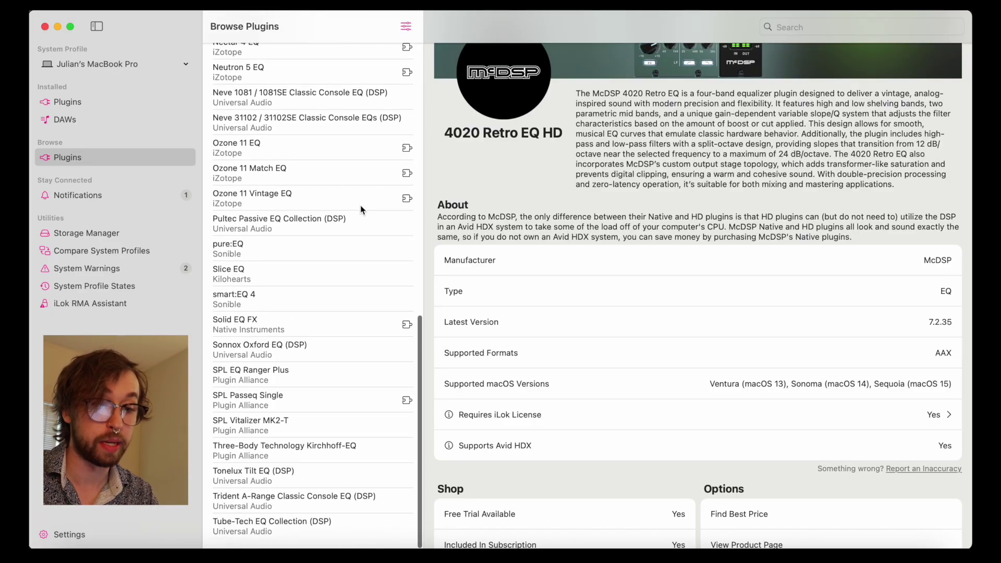
pyautogui.scroll(15, 361, 209)
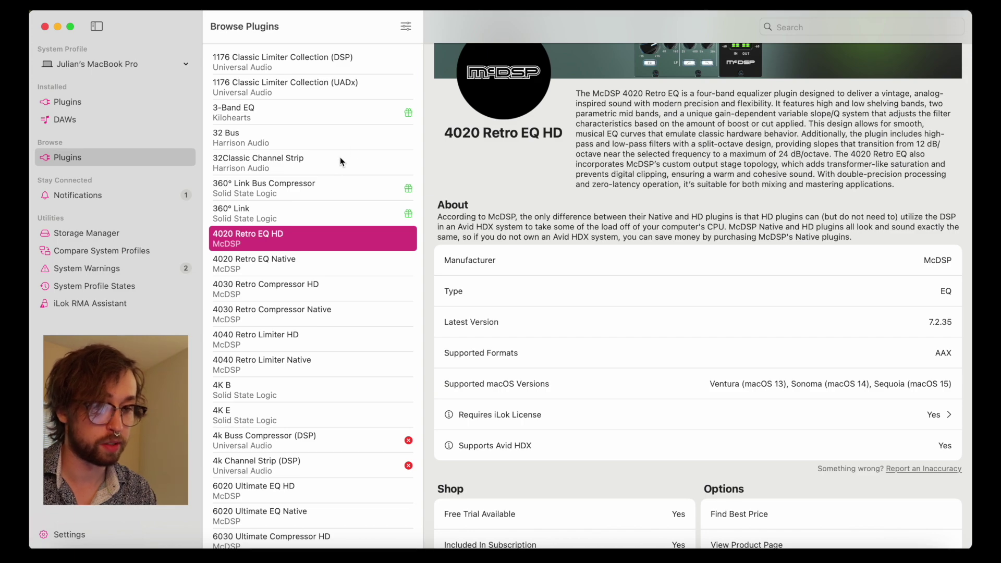
pyautogui.scroll(-5, 341, 281)
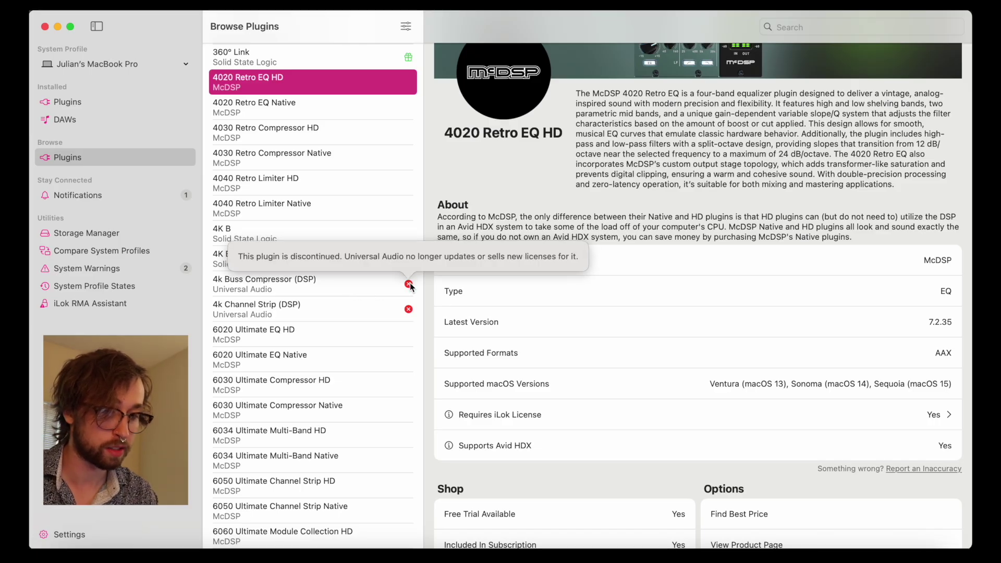
pyautogui.click(346, 284)
pyautogui.scroll(-10, 313, 271)
# Step: Check Auto-Tune Realtime (DSP) and its successor Auto-Tune Realtime X, then view Arousor's details
pyautogui.scroll(-15, 296, 260)
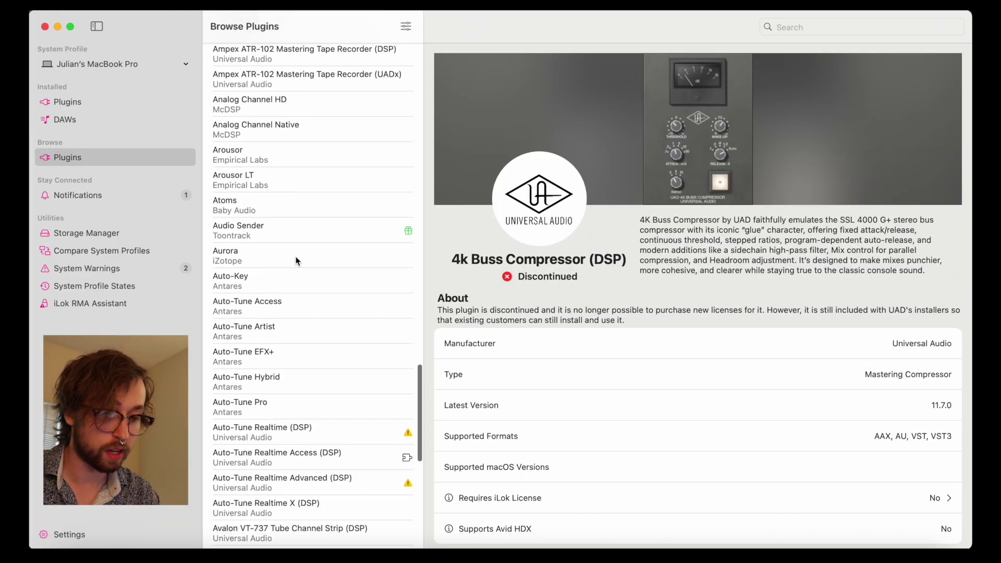
pyautogui.scroll(-2, 300, 292)
pyautogui.click(301, 313)
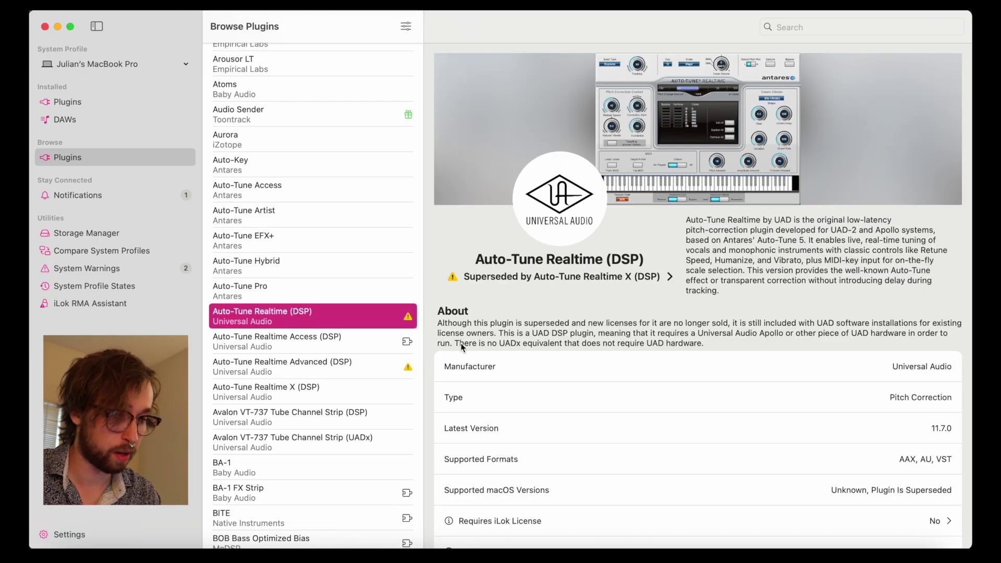
pyautogui.click(548, 281)
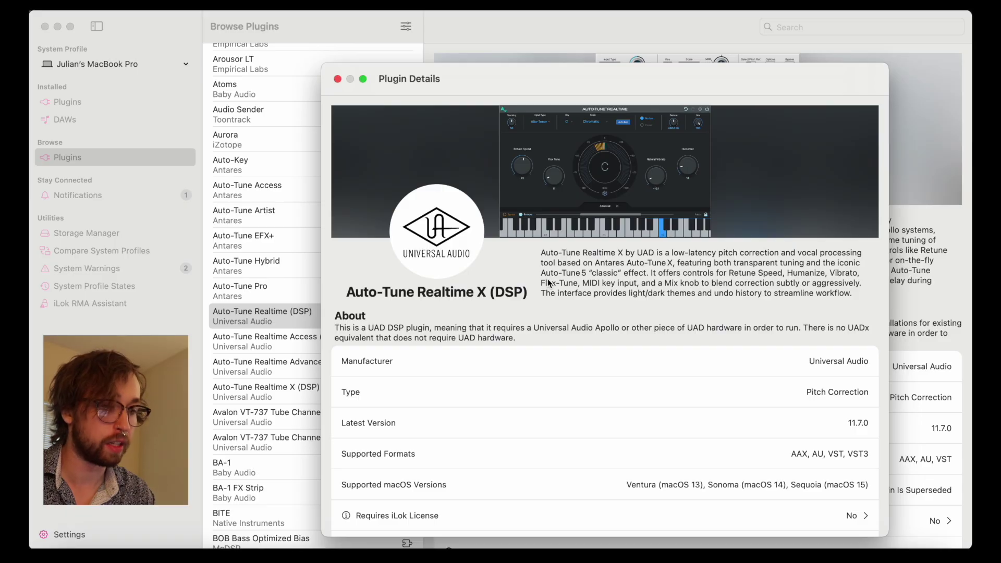
pyautogui.scroll(-5, 548, 282)
pyautogui.scroll(5, 548, 282)
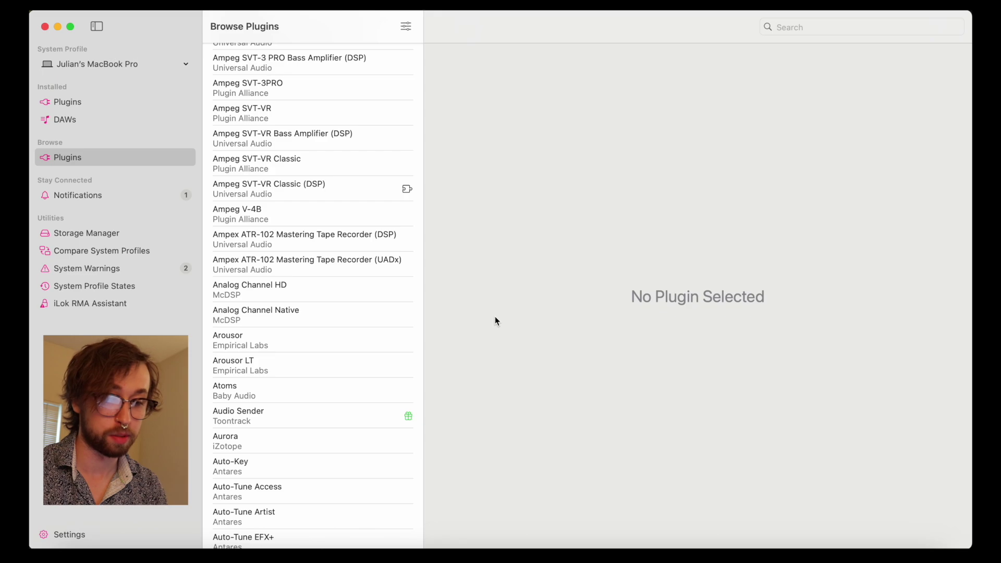
pyautogui.click(313, 340)
# Step: Find Arousor's best online prices and open the $149 Sweetwater listing in the browser
pyautogui.scroll(-3, 650, 294)
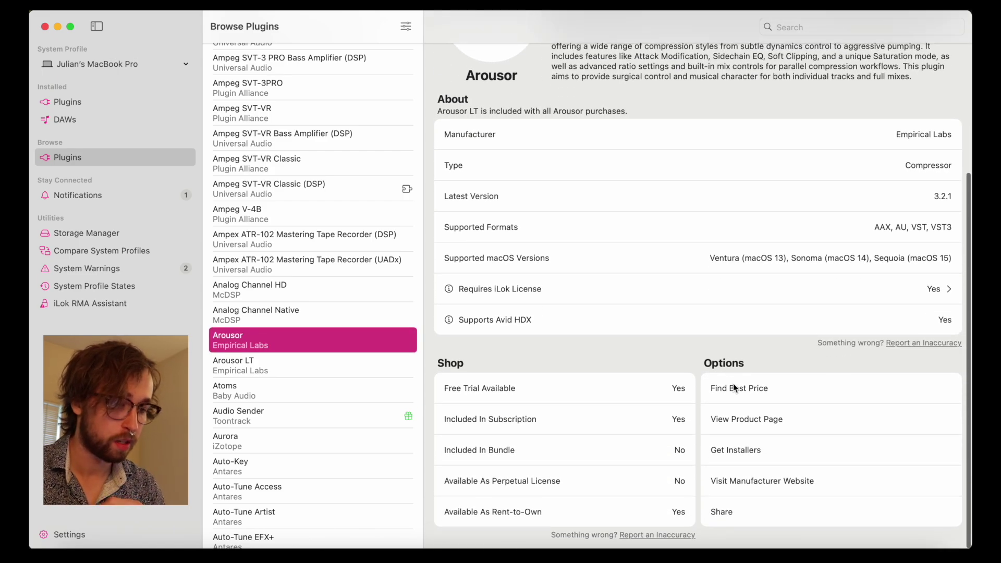
pyautogui.click(733, 387)
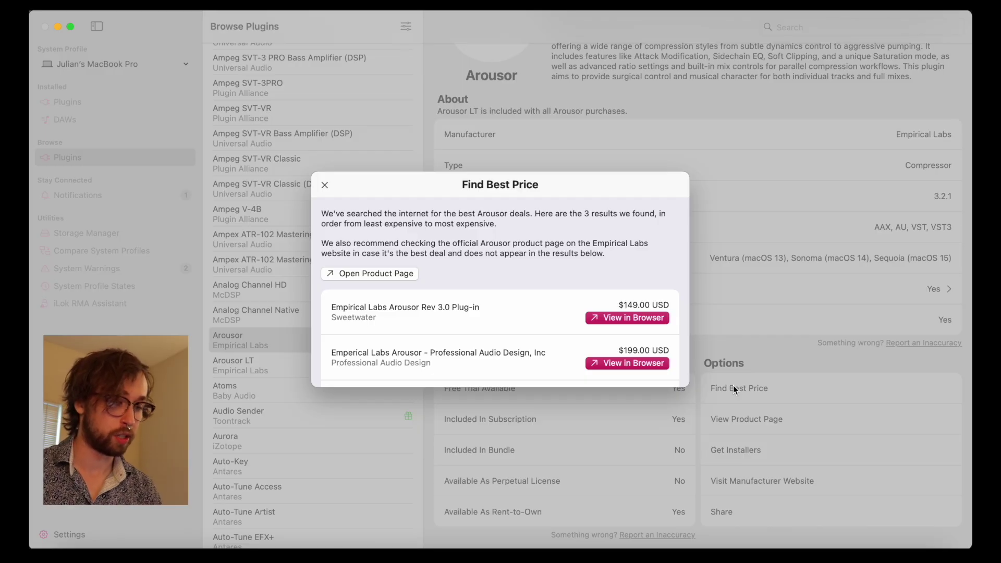
pyautogui.scroll(-2, 498, 290)
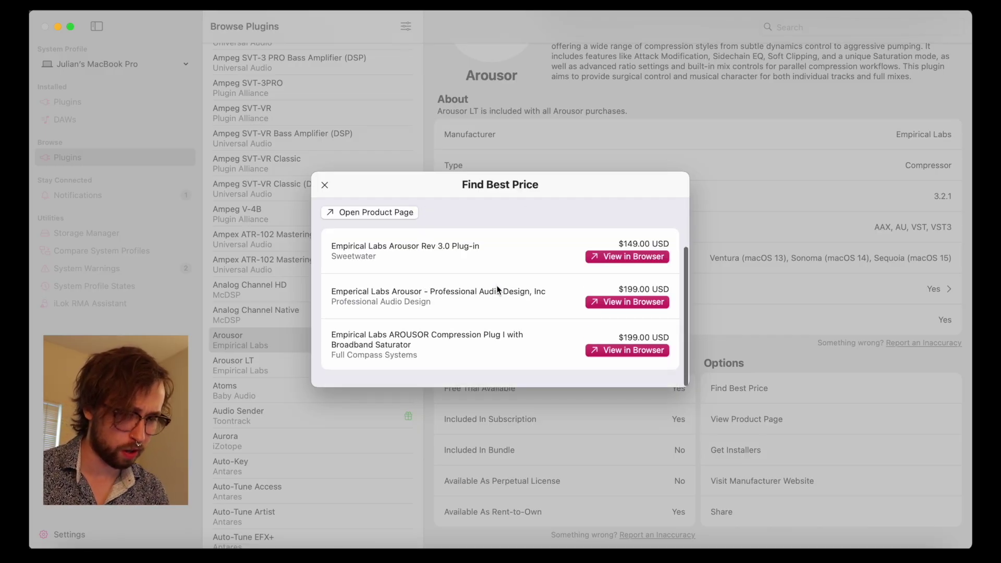
pyautogui.scroll(1, 498, 290)
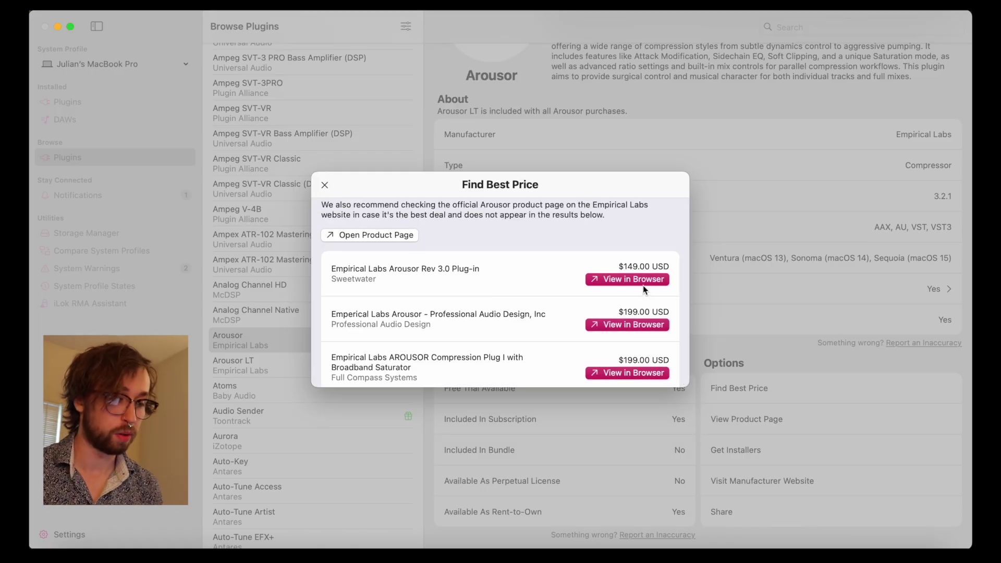
pyautogui.click(643, 282)
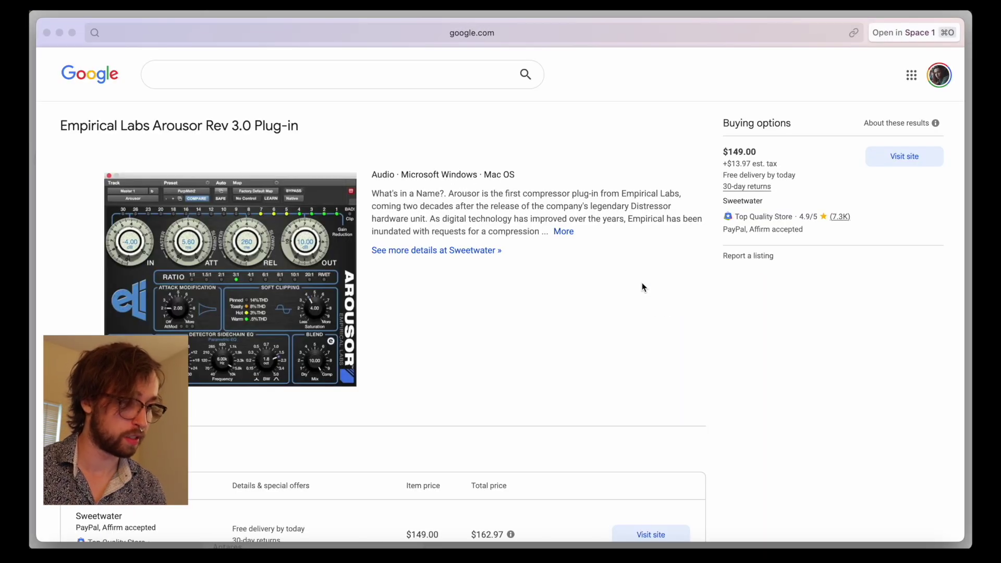
# Step: Check Sweetwater's Arousor Rev 3.0 product page, then close the browser window
pyautogui.click(884, 159)
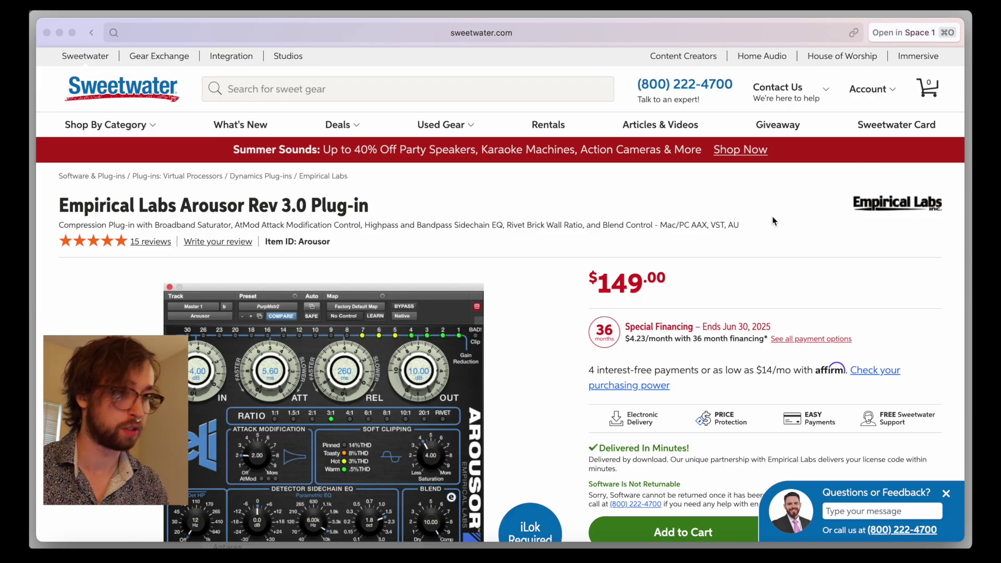
pyautogui.press('super+bracketleft')
pyautogui.press('super+w')
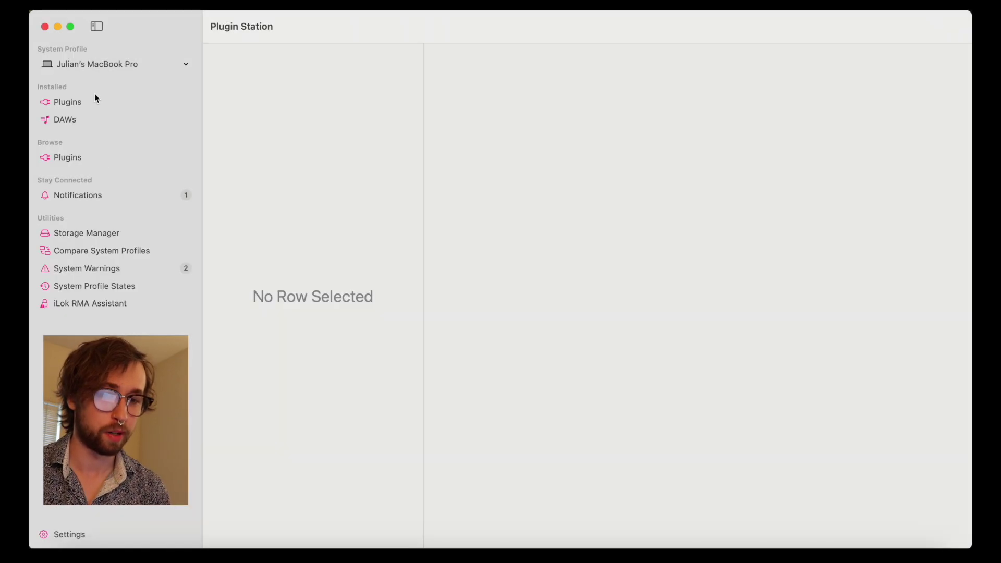
# Step: Compare the current system profile with the shared profile, showing 59 matched and 1 partially matched plugins
pyautogui.click(90, 65)
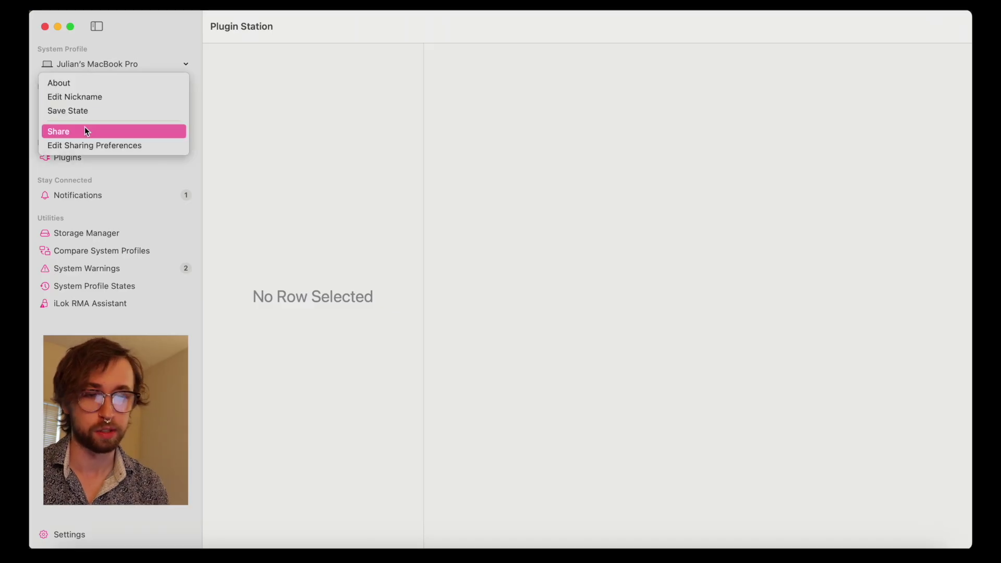
pyautogui.click(96, 67)
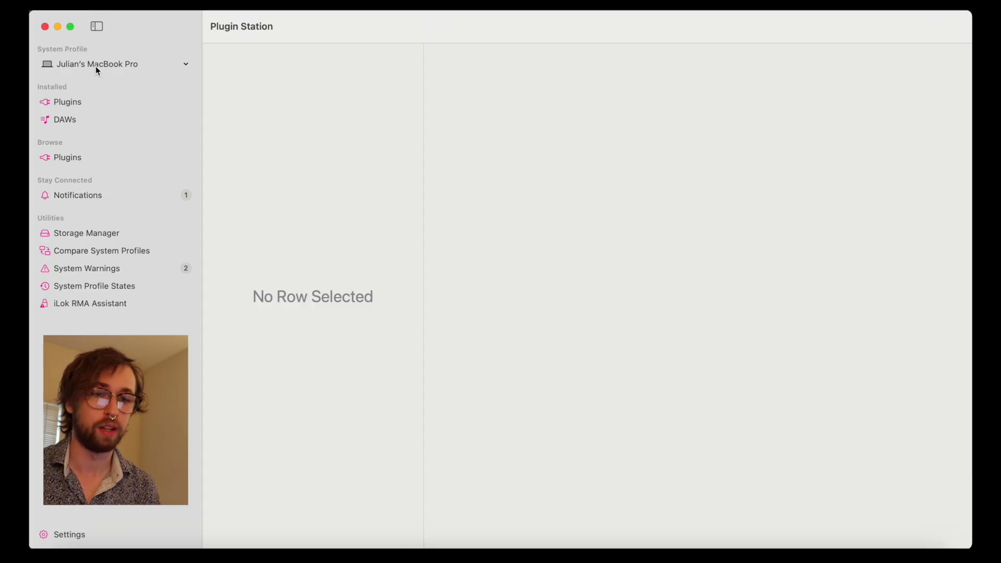
pyautogui.click(78, 195)
pyautogui.click(140, 250)
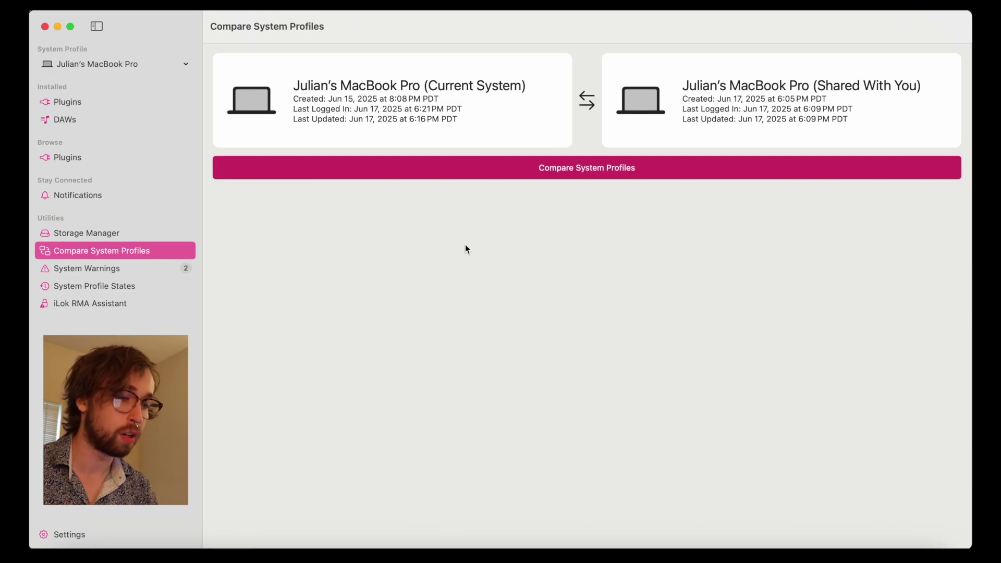
pyautogui.click(489, 174)
# Step: Review the 59 matched plugins, Spiff's partial VST3 version match, and the empty Mismatched list
pyautogui.scroll(-15, 490, 174)
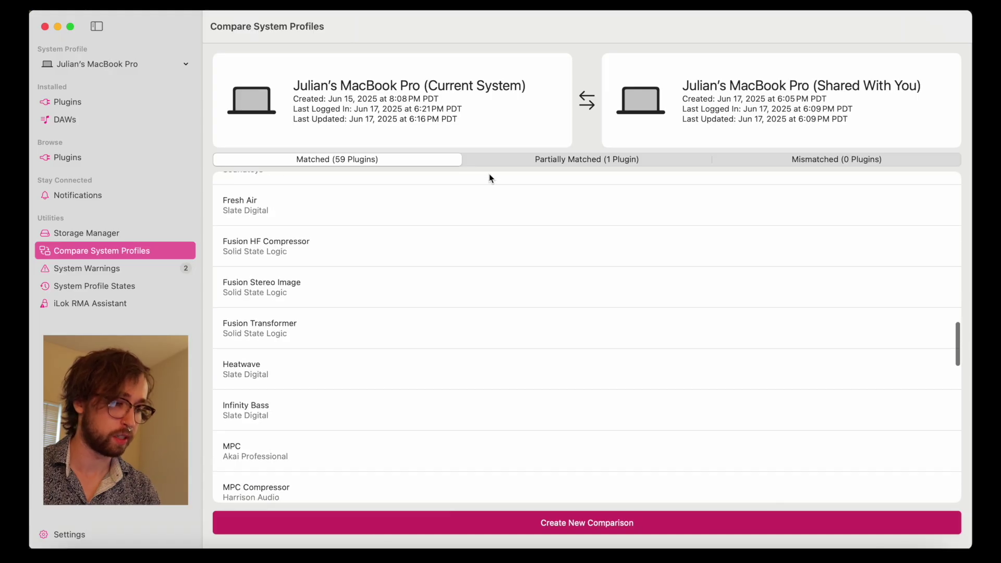
pyautogui.scroll(15, 489, 209)
pyautogui.click(550, 163)
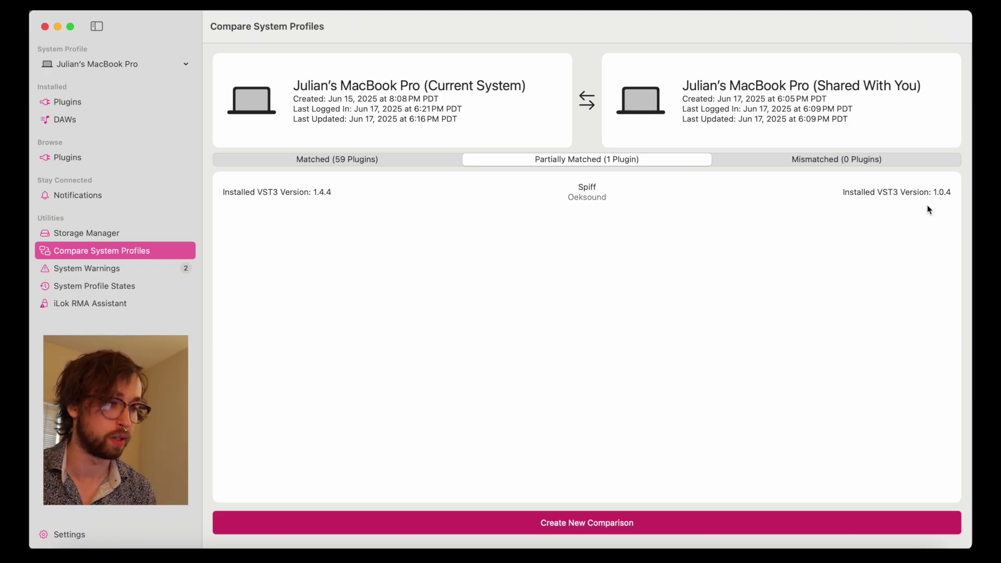
pyautogui.click(841, 160)
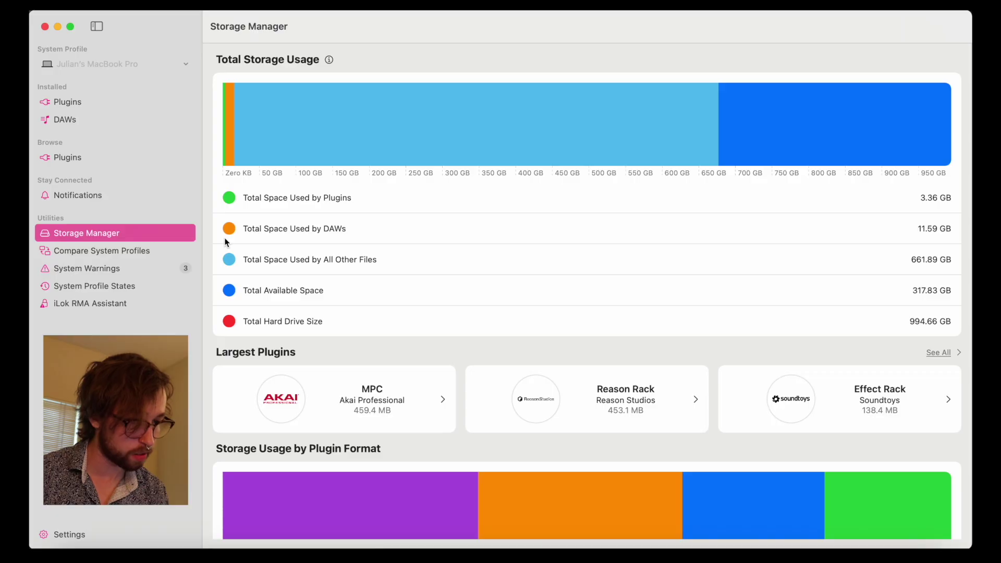
pyautogui.scroll(-5, 320, 291)
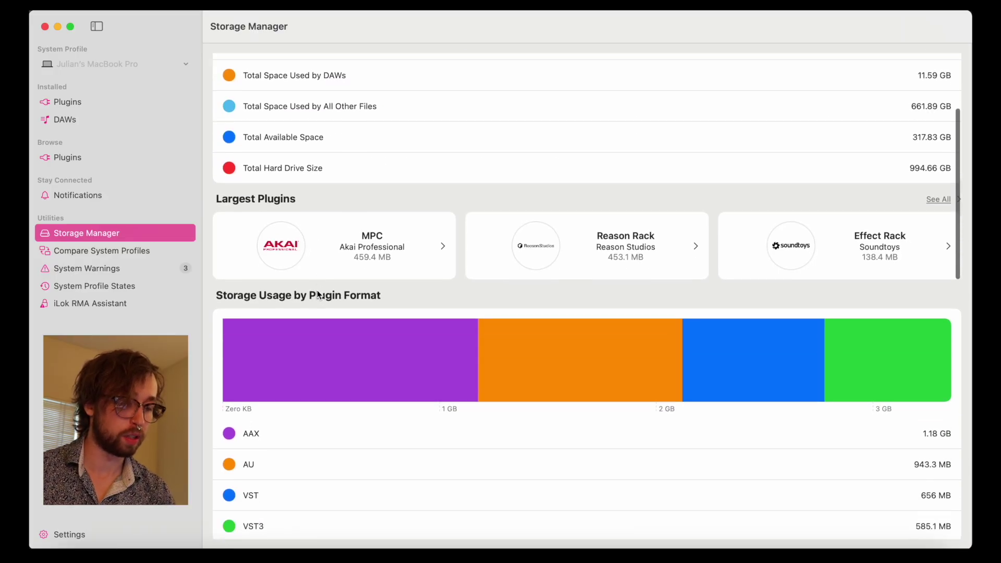
pyautogui.click(938, 182)
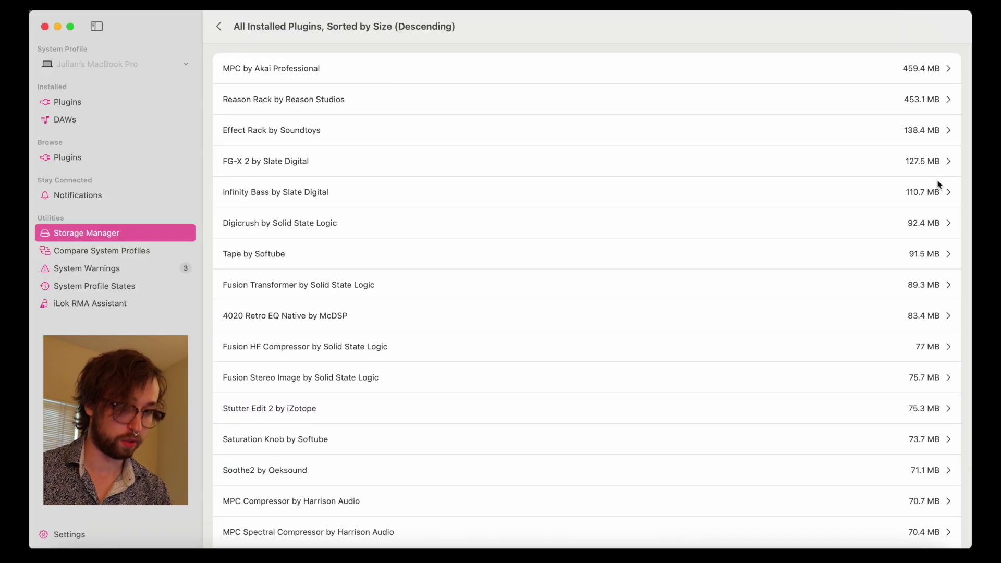
pyautogui.scroll(-20, 739, 217)
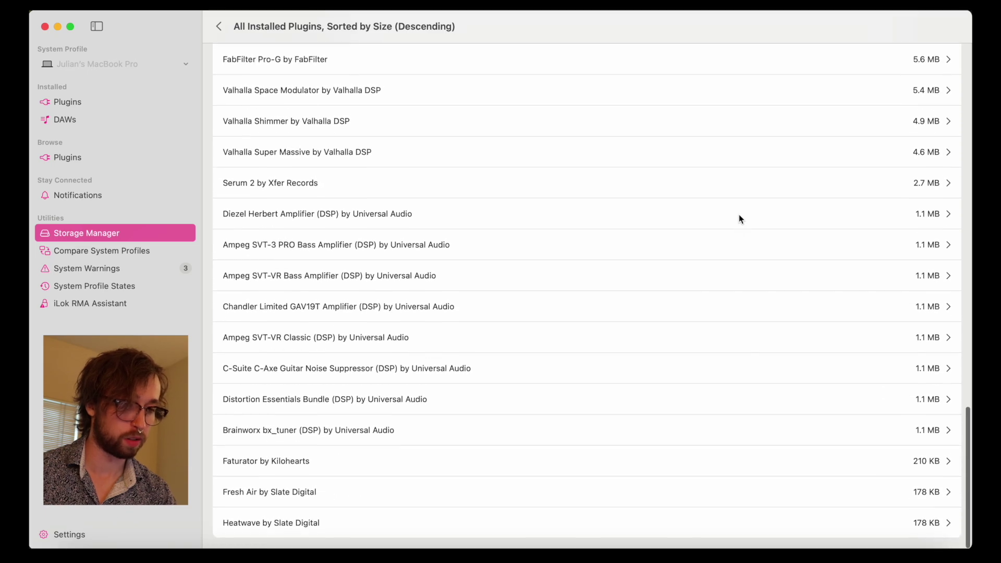
pyautogui.scroll(20, 739, 214)
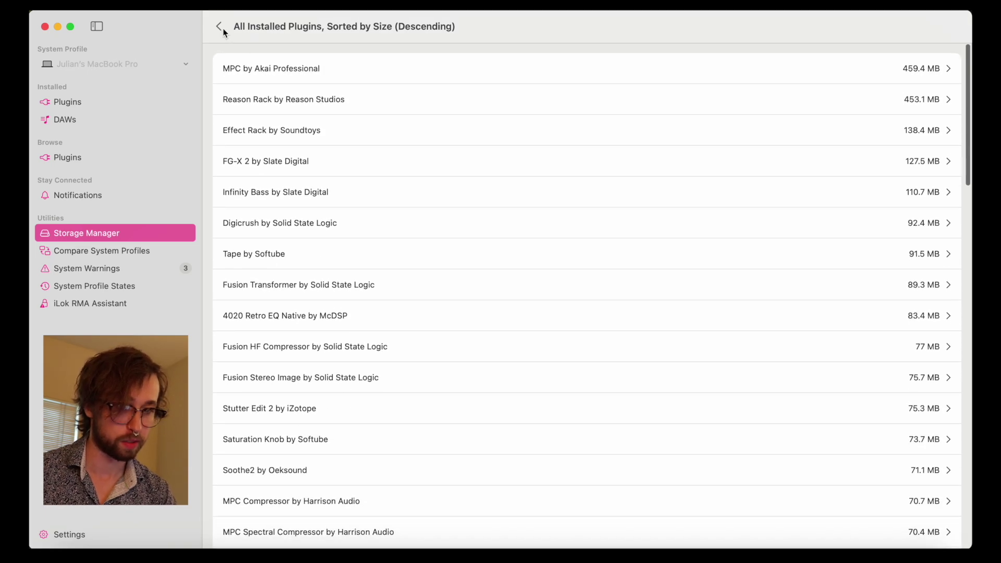
pyautogui.click(219, 27)
pyautogui.scroll(-5, 470, 292)
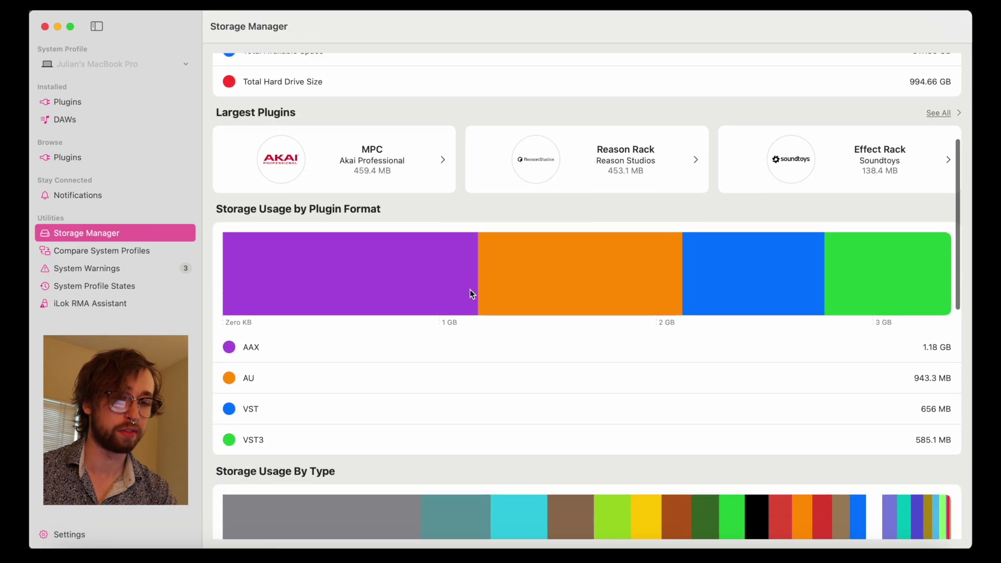
pyautogui.scroll(-8, 470, 293)
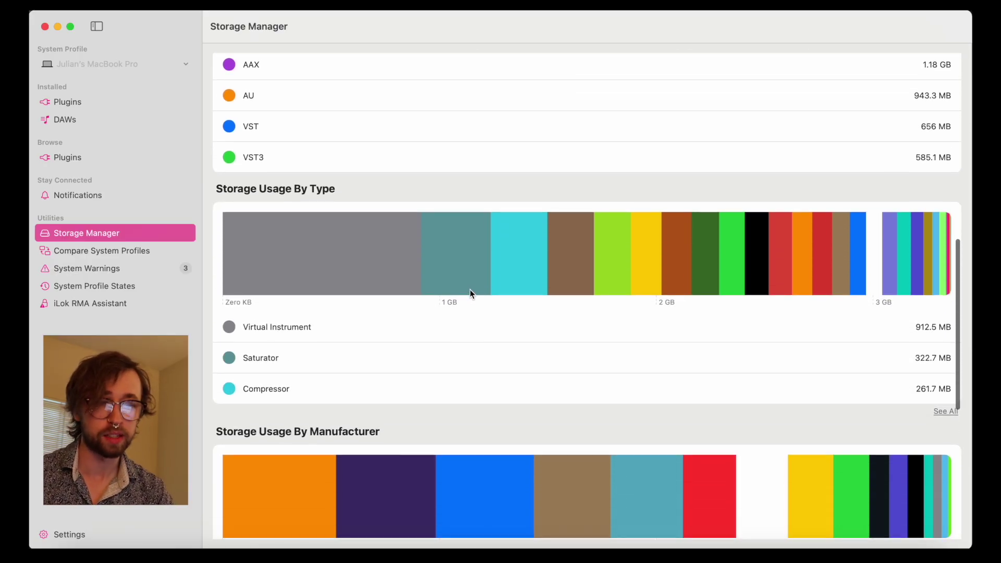
pyautogui.scroll(-5, 470, 290)
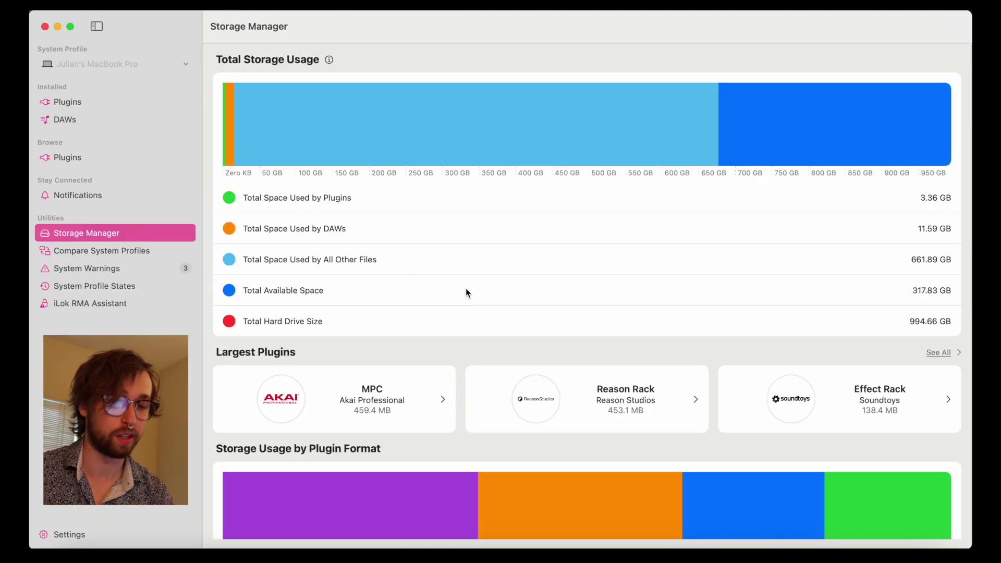
pyautogui.click(167, 269)
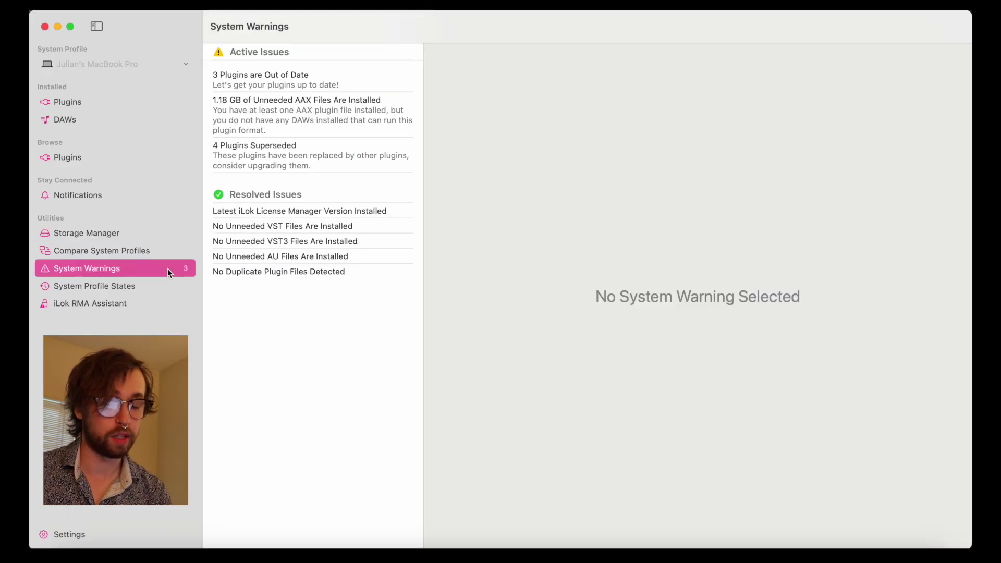
# Step: Reveal the 1.18 GB of unneeded AAX files in Finder, then view the out-of-date plugins warning
pyautogui.click(274, 121)
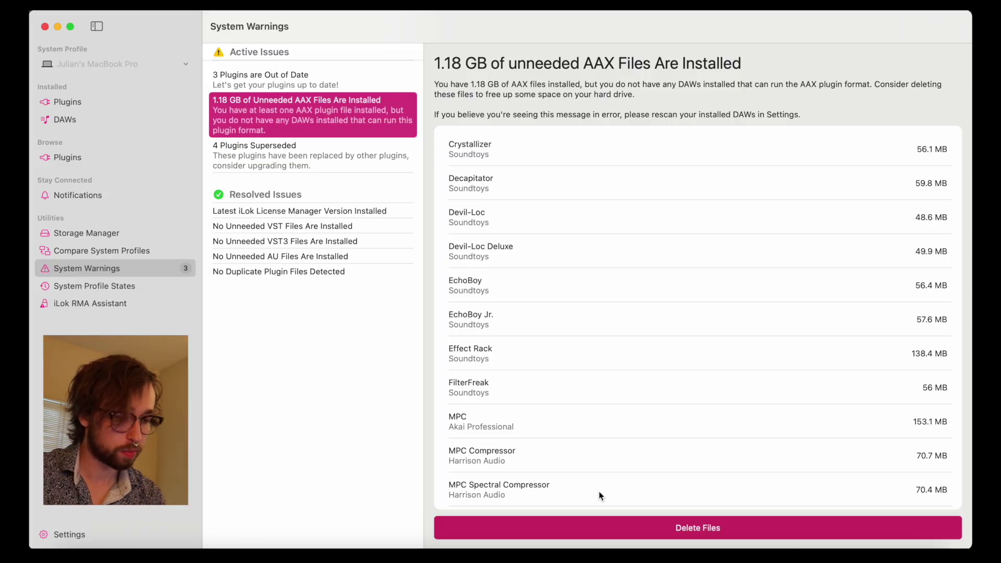
pyautogui.click(603, 525)
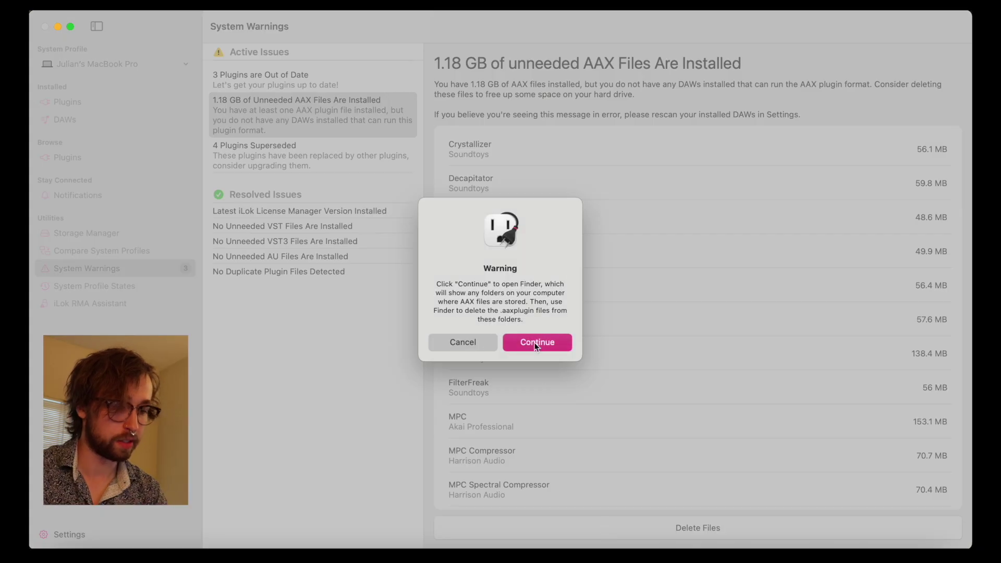
pyautogui.click(537, 342)
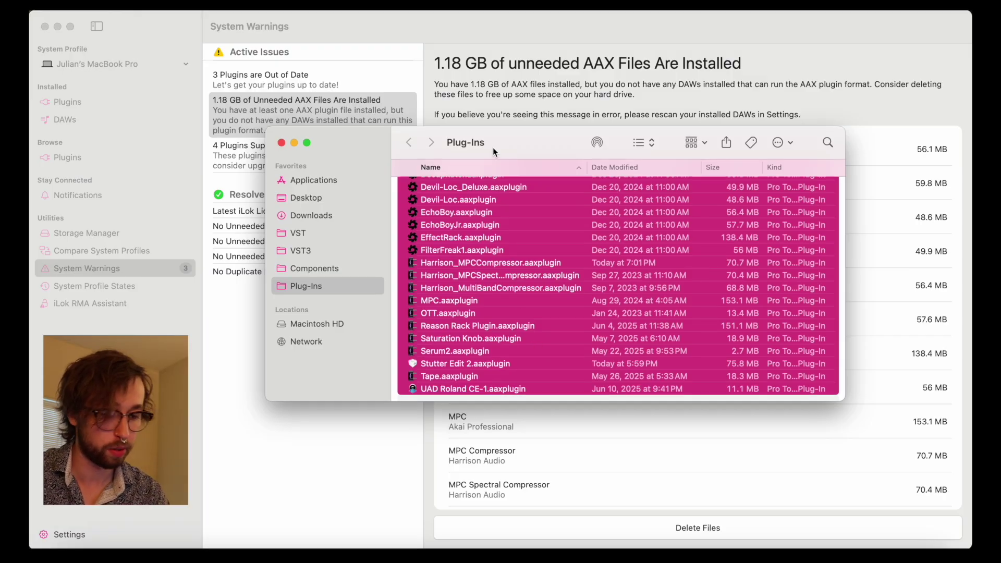
pyautogui.click(396, 99)
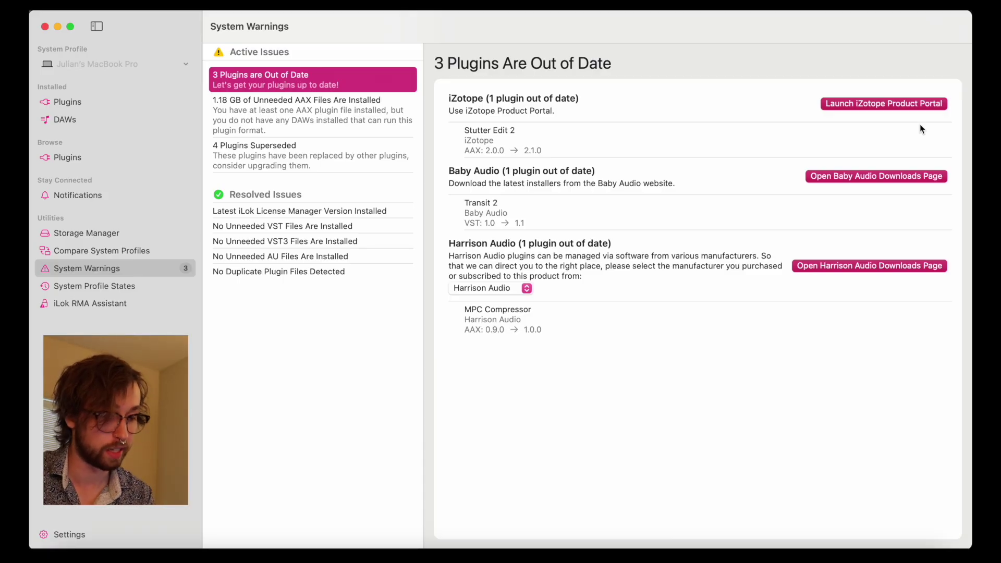
pyautogui.click(896, 108)
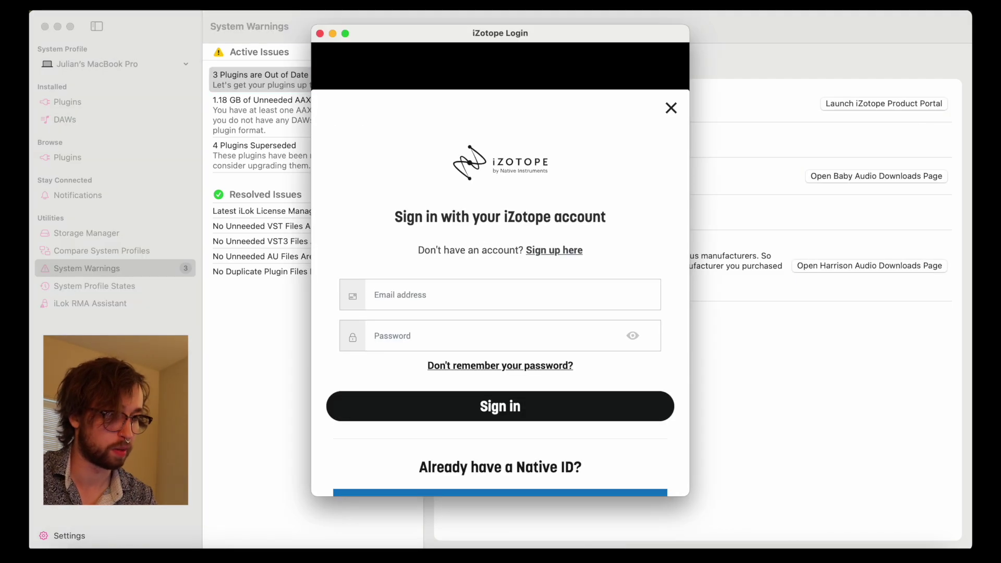
pyautogui.scroll(-3, 490, 226)
pyautogui.scroll(3, 490, 225)
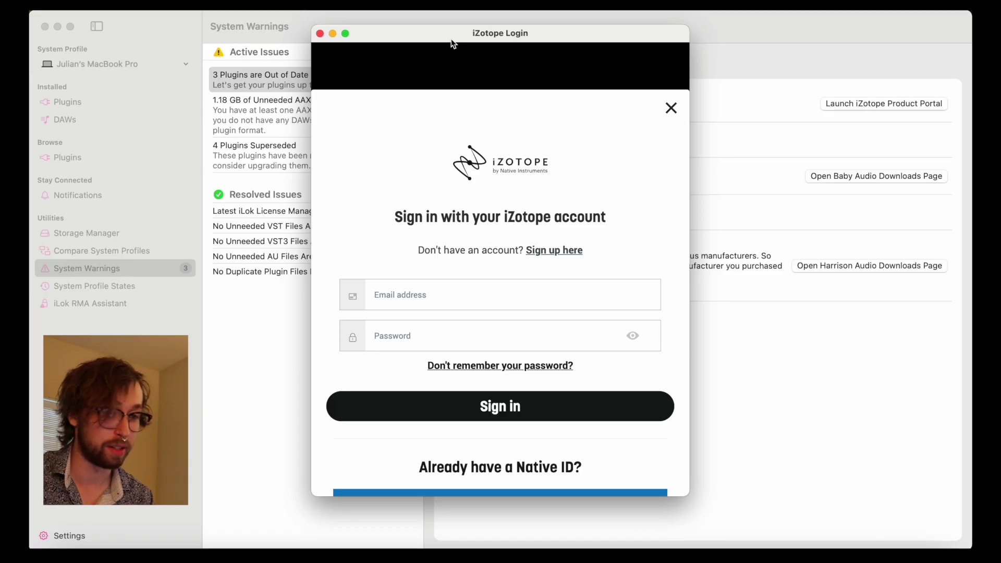
pyautogui.press('super+w')
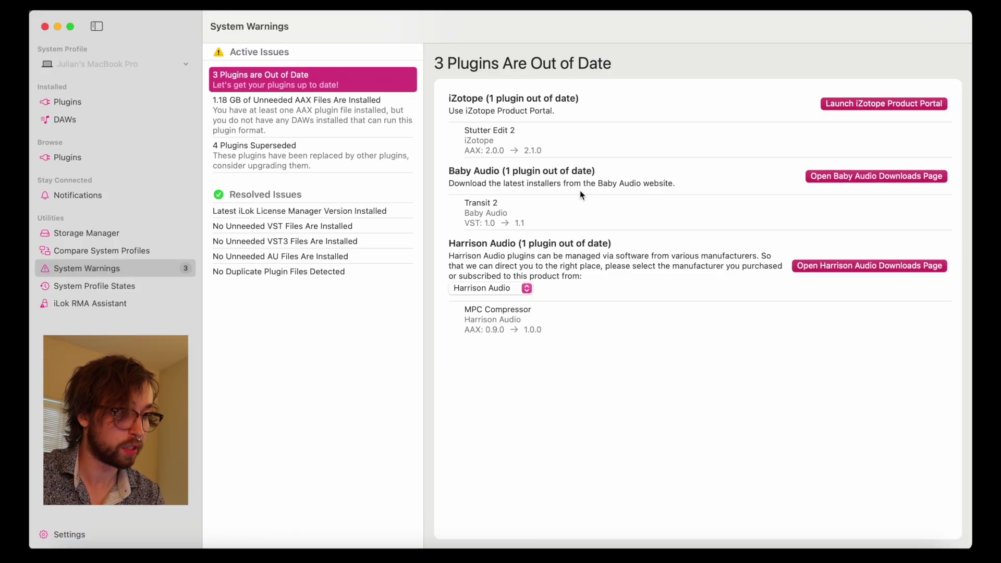
pyautogui.click(877, 177)
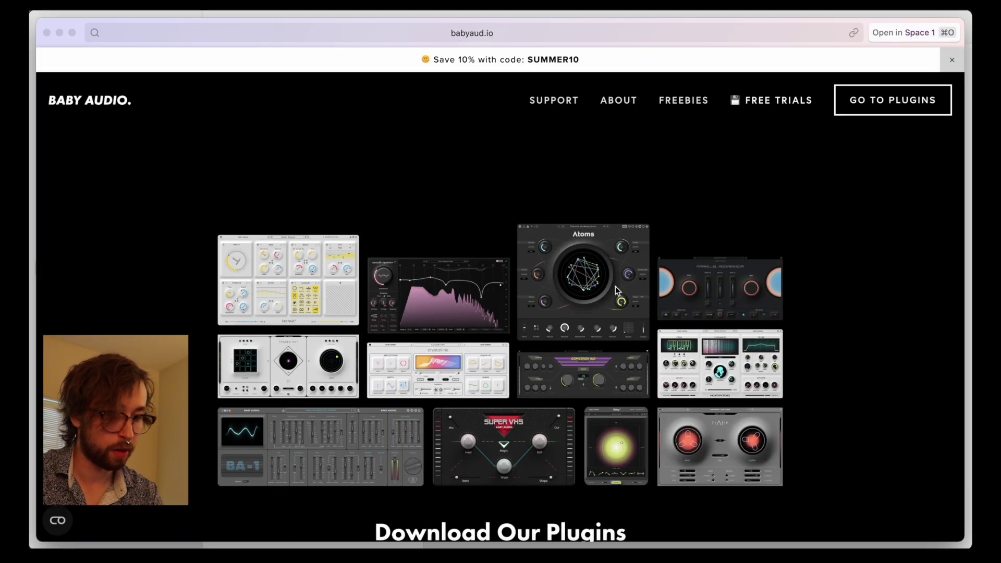
# Step: Close the Baby Audio downloads page and return to MPC Compressor's manufacturer choices
pyautogui.scroll(-10, 615, 288)
pyautogui.scroll(10, 615, 287)
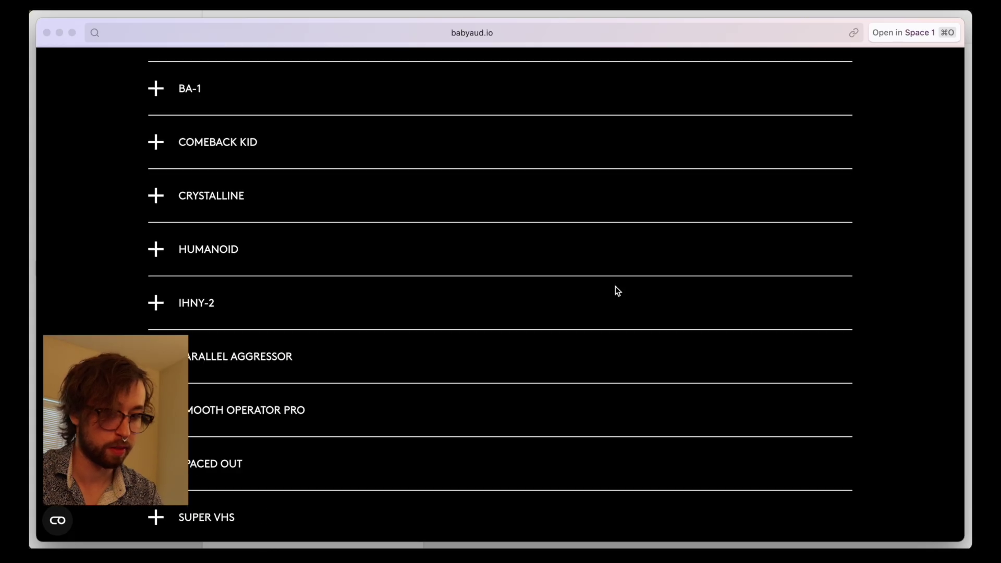
pyautogui.scroll(1, 616, 286)
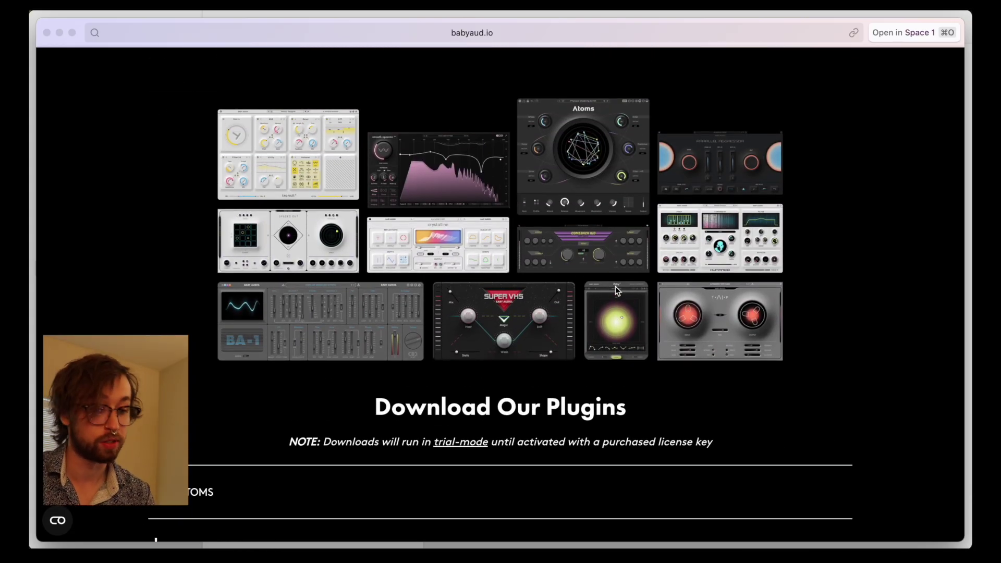
pyautogui.press('Escape')
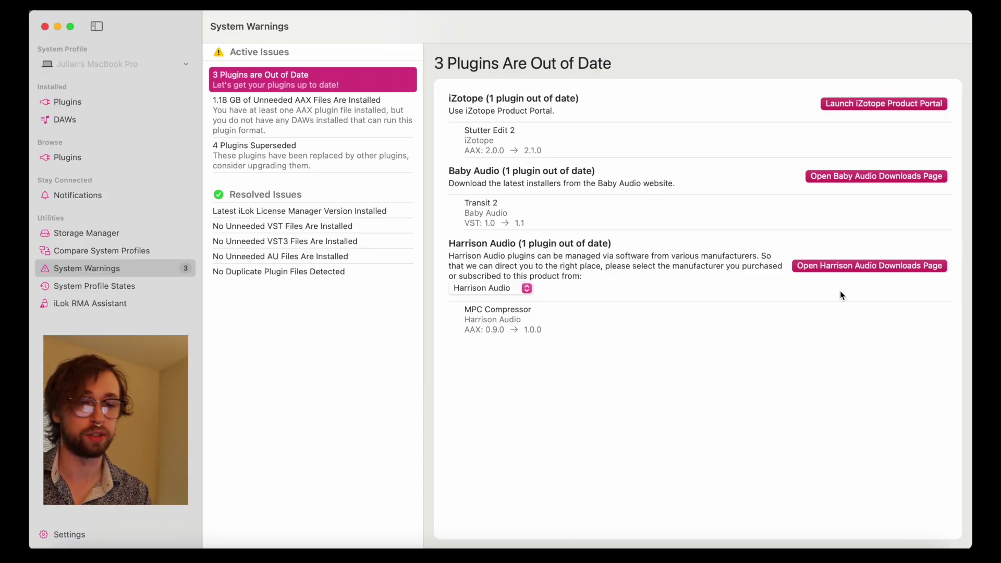
pyautogui.click(511, 290)
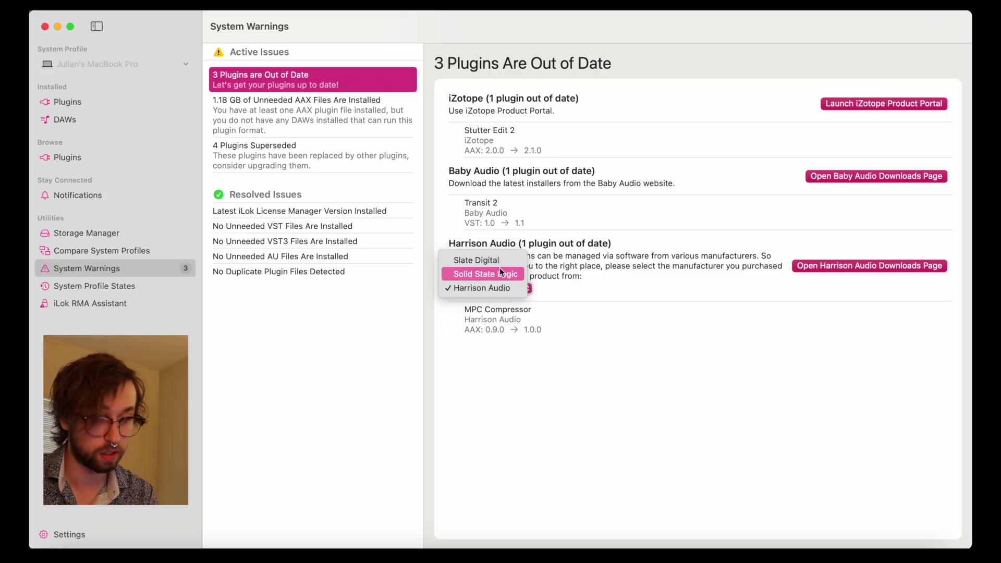
# Step: Keep Harrison Audio as MPC Compressor's manufacturer and preview its downloads page
pyautogui.click(478, 290)
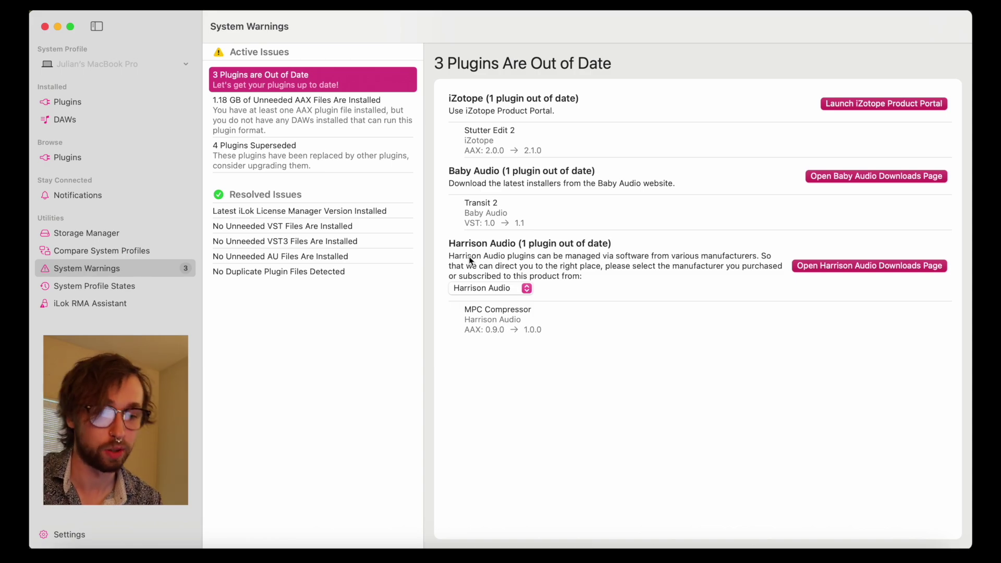
pyautogui.click(840, 267)
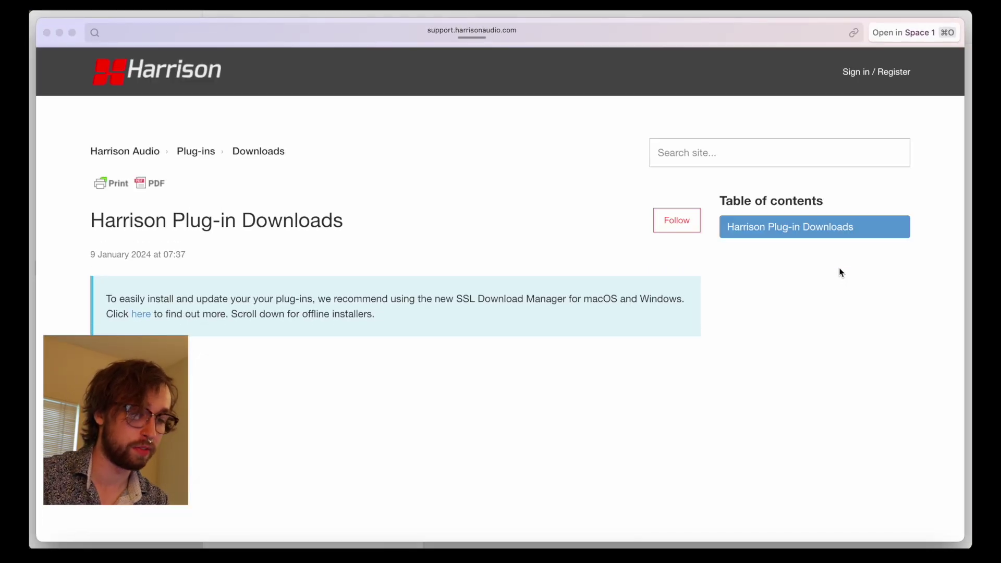
pyautogui.scroll(-3, 644, 313)
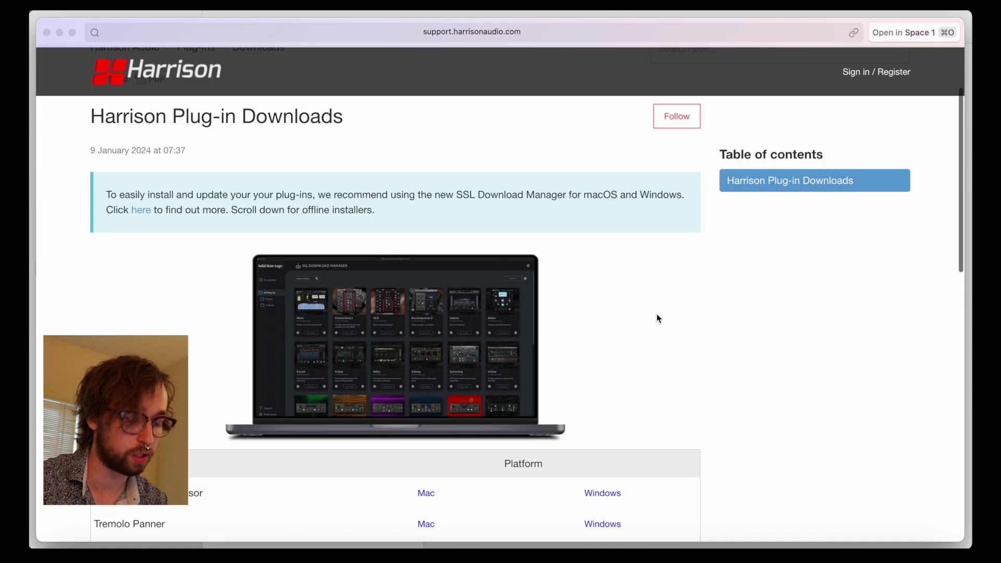
pyautogui.press('super+w')
# Step: Switch the manufacturer to Solid State Logic and try the SSL Download Manager
pyautogui.click(482, 289)
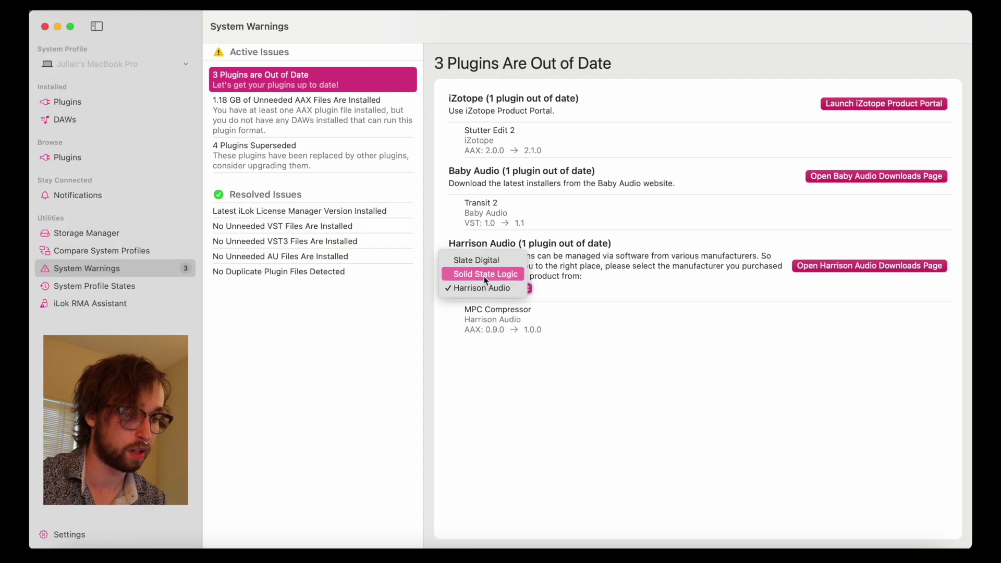
pyautogui.click(484, 277)
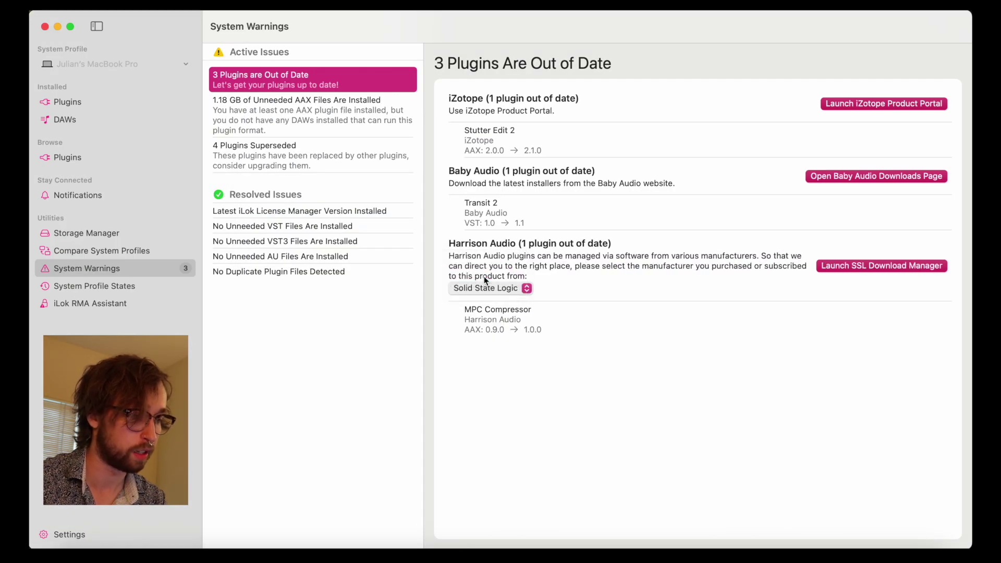
pyautogui.click(859, 266)
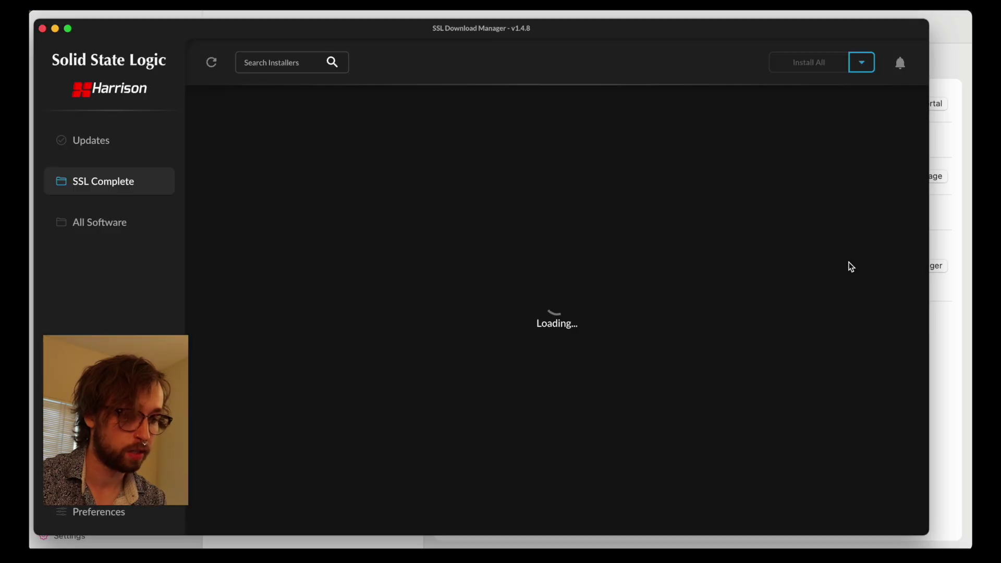
pyautogui.press('super+w')
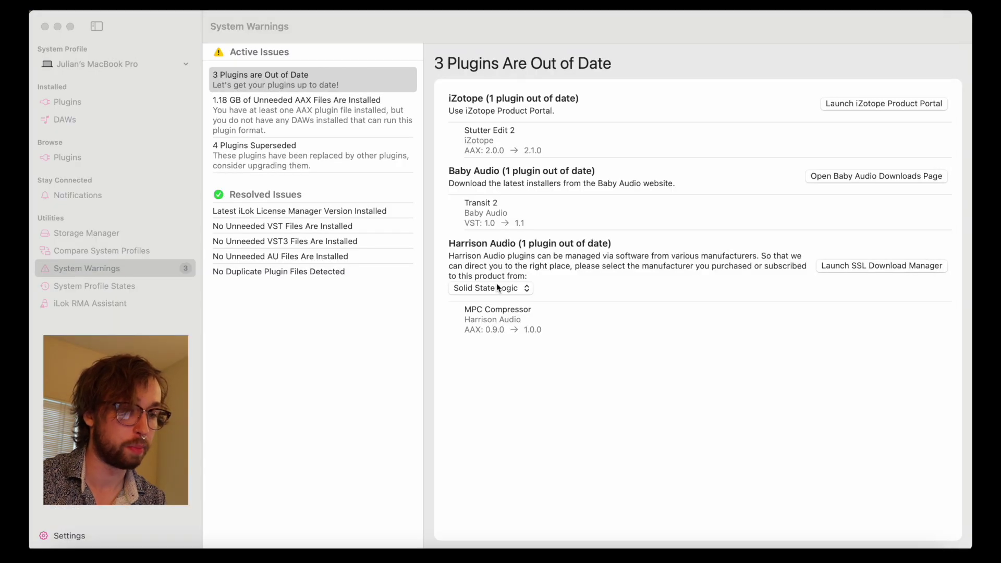
# Step: Set Slate Digital as MPC Compressor's manufacturer, then view the 4 superseded plugins
pyautogui.click(498, 288)
pyautogui.click(497, 275)
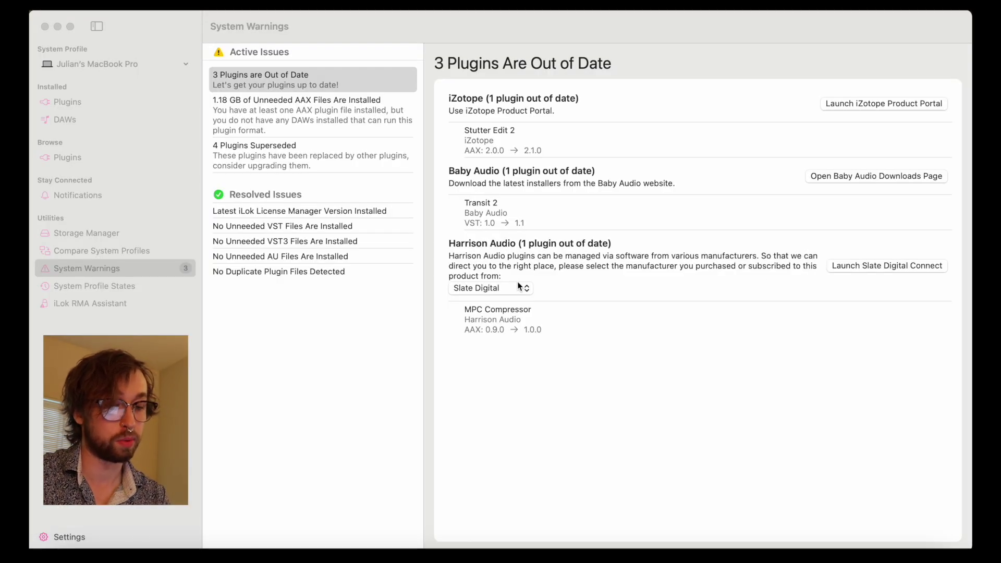
pyautogui.click(519, 285)
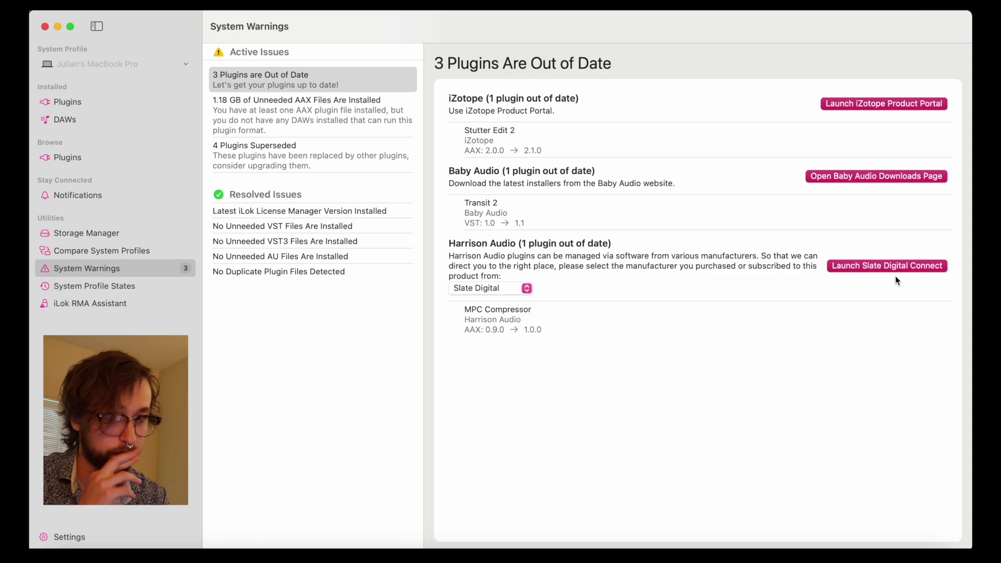
pyautogui.click(335, 156)
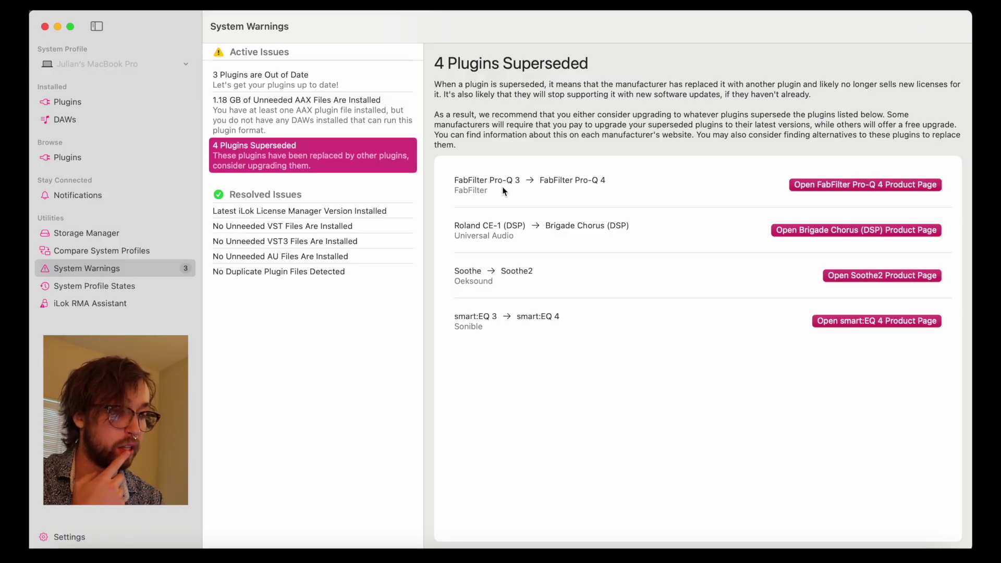
# Step: Open FabFilter's Pro-Q 4 product page from the superseded plugins list
pyautogui.click(906, 186)
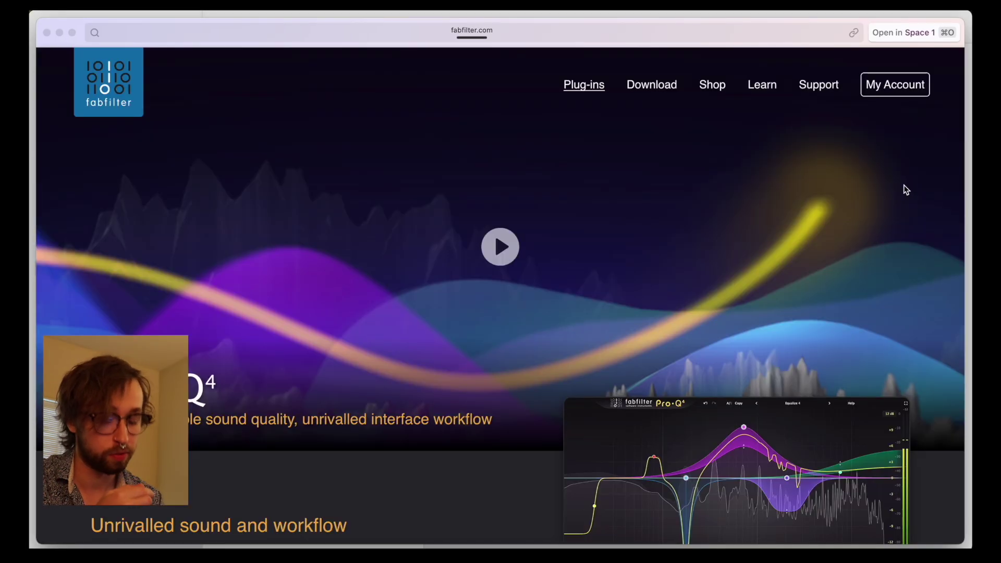
pyautogui.press('super+w')
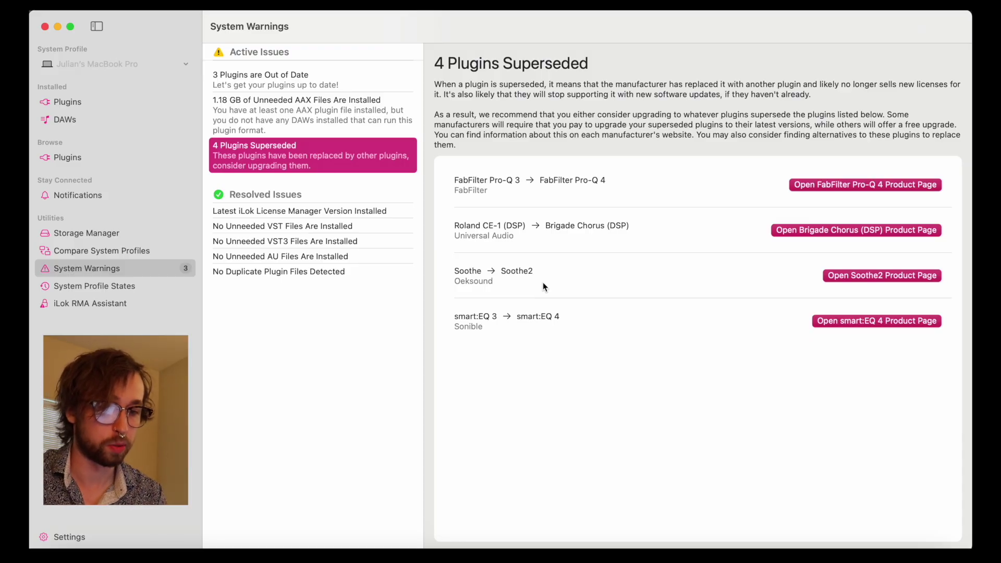
# Step: Go to the System Profile States section, where no states exist yet
pyautogui.click(164, 288)
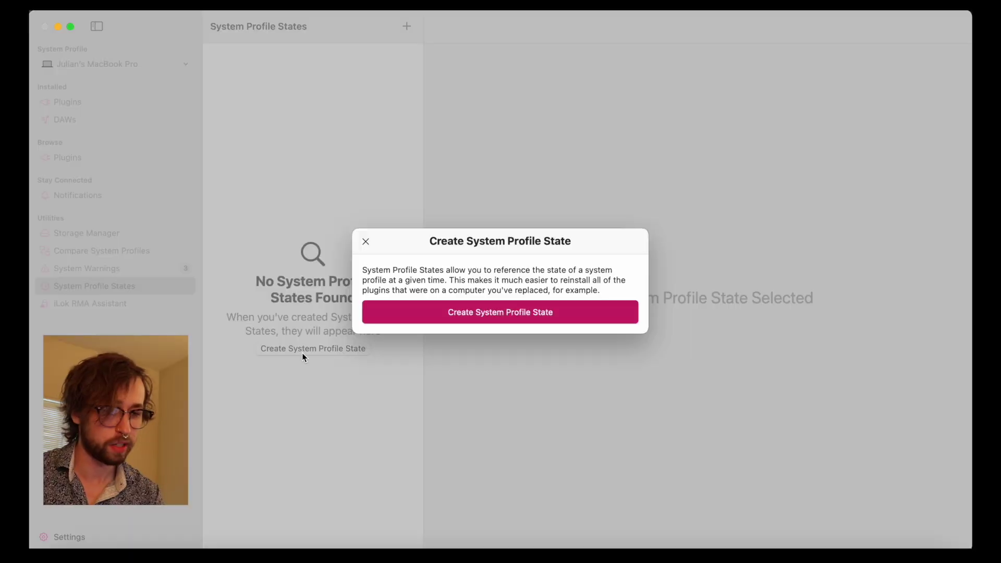
# Step: Create a MacBook Pro profile state, list all its plugins selected, and confirm the selection
pyautogui.click(396, 314)
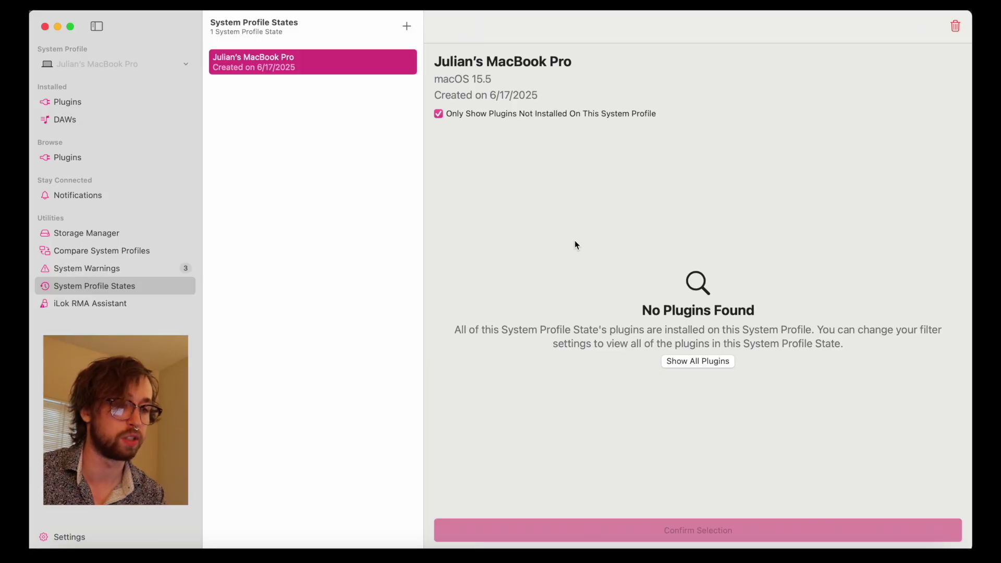
pyautogui.click(493, 114)
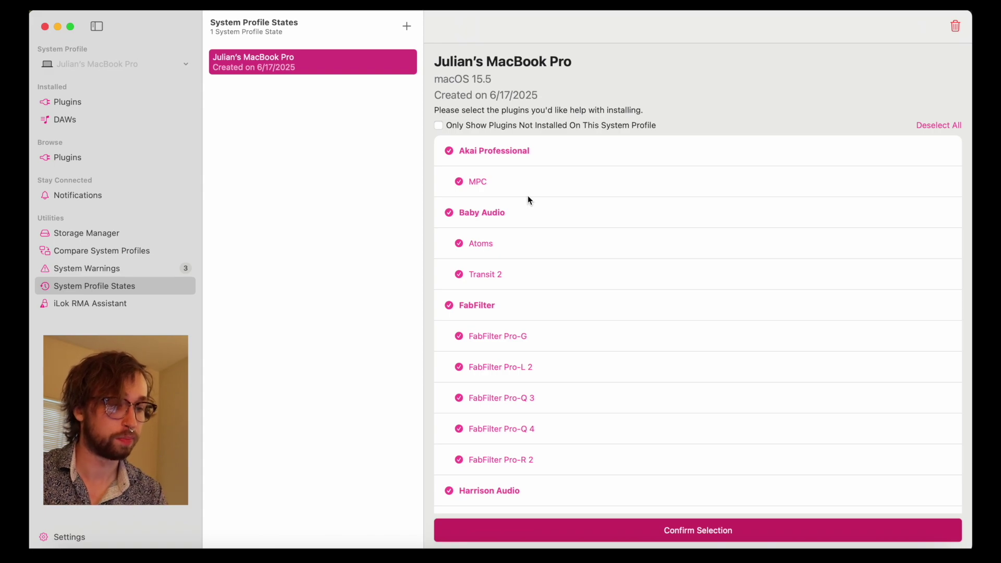
pyautogui.scroll(-20, 529, 198)
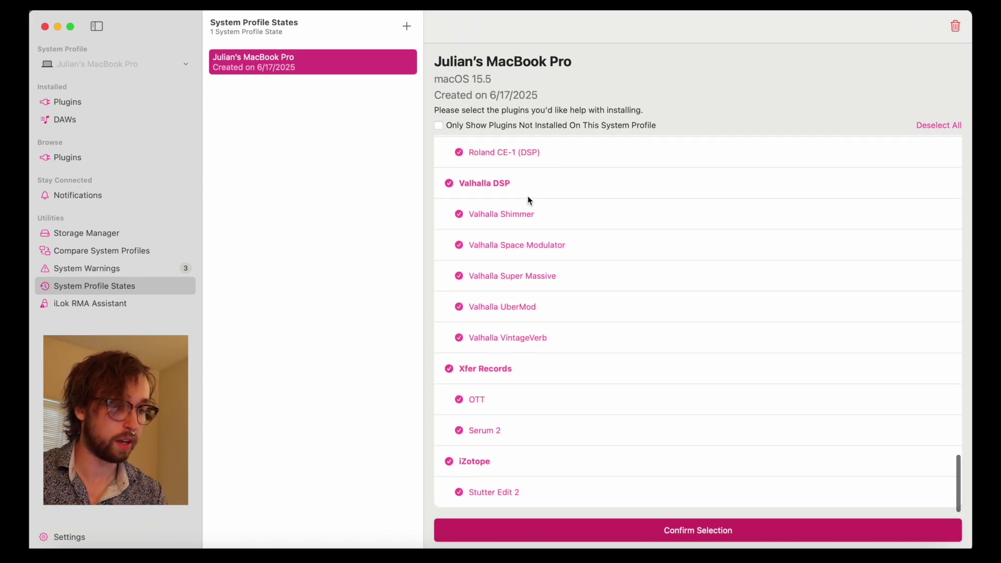
pyautogui.scroll(20, 529, 201)
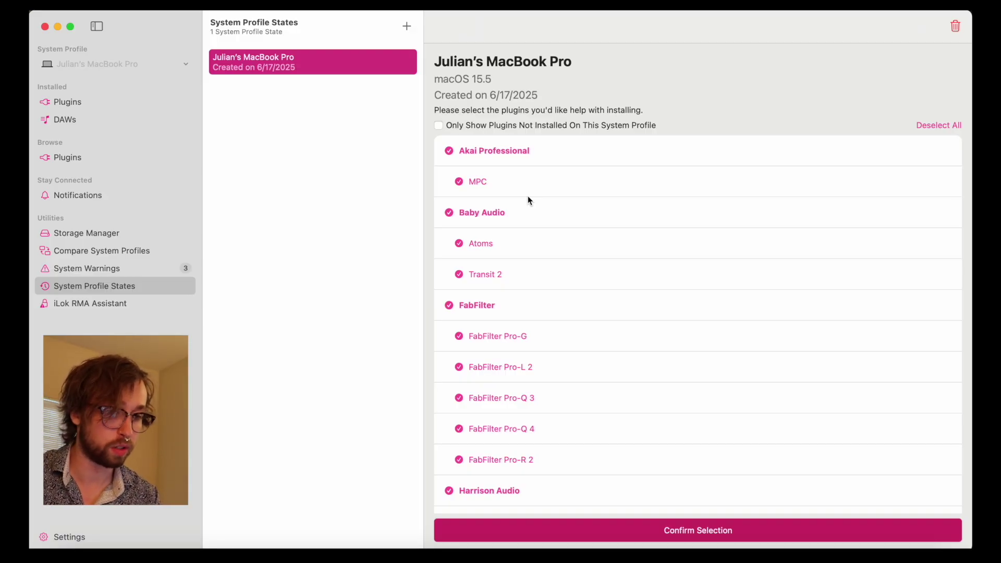
pyautogui.scroll(-20, 528, 201)
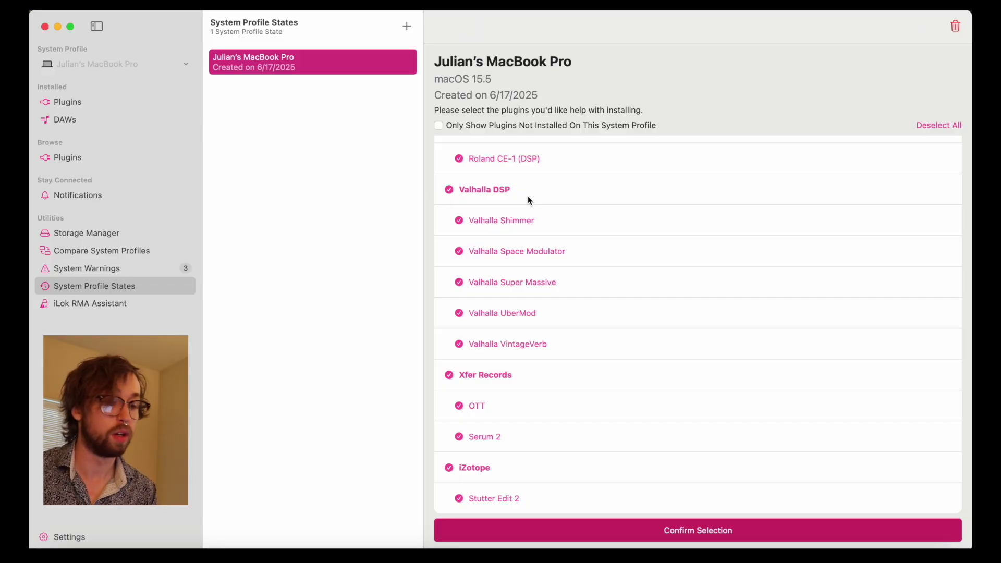
pyautogui.click(587, 530)
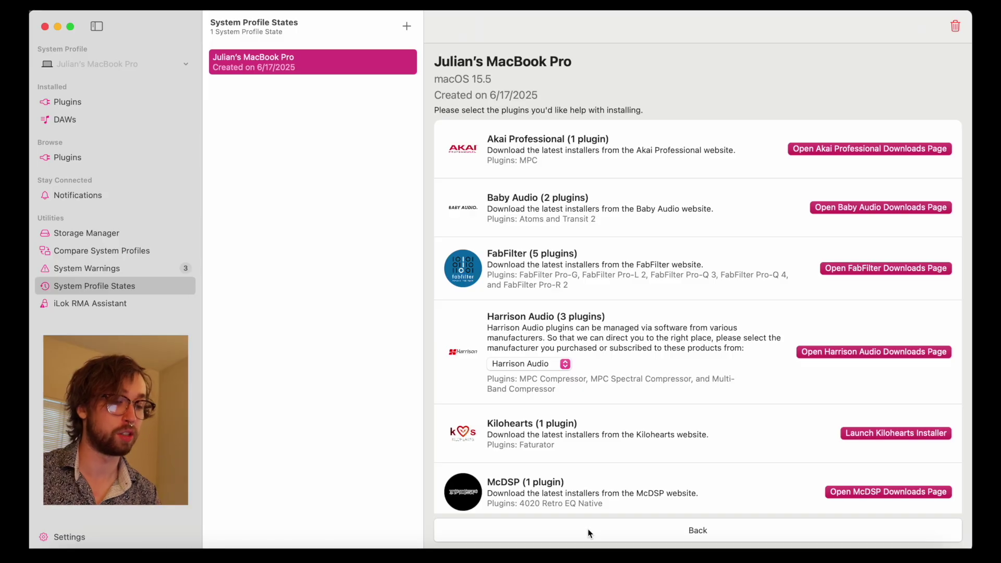
# Step: Browse the install-help rows from Akai Professional to iZotope, including Universal Audio's 9 plugins
pyautogui.scroll(-10, 605, 351)
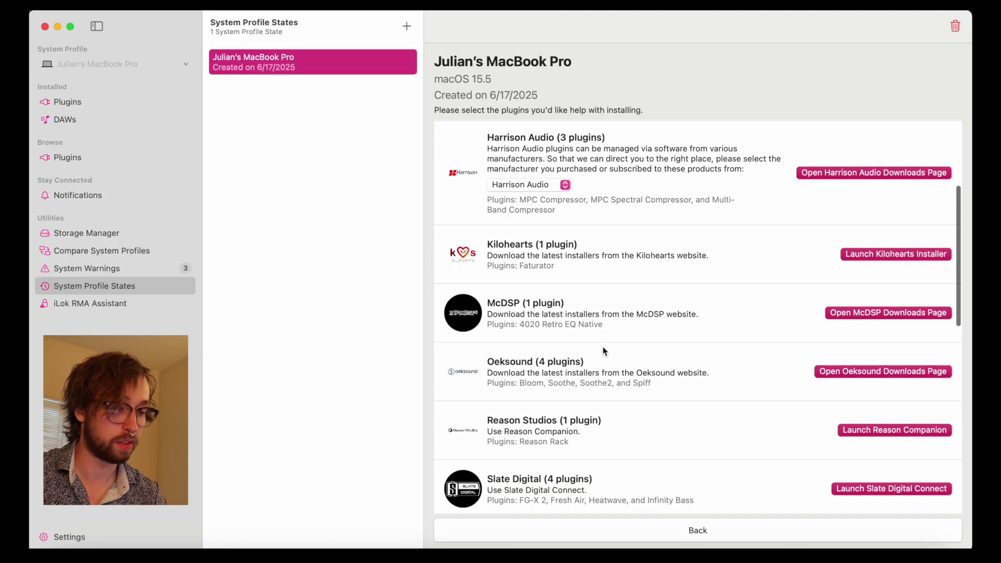
pyautogui.scroll(-8, 604, 351)
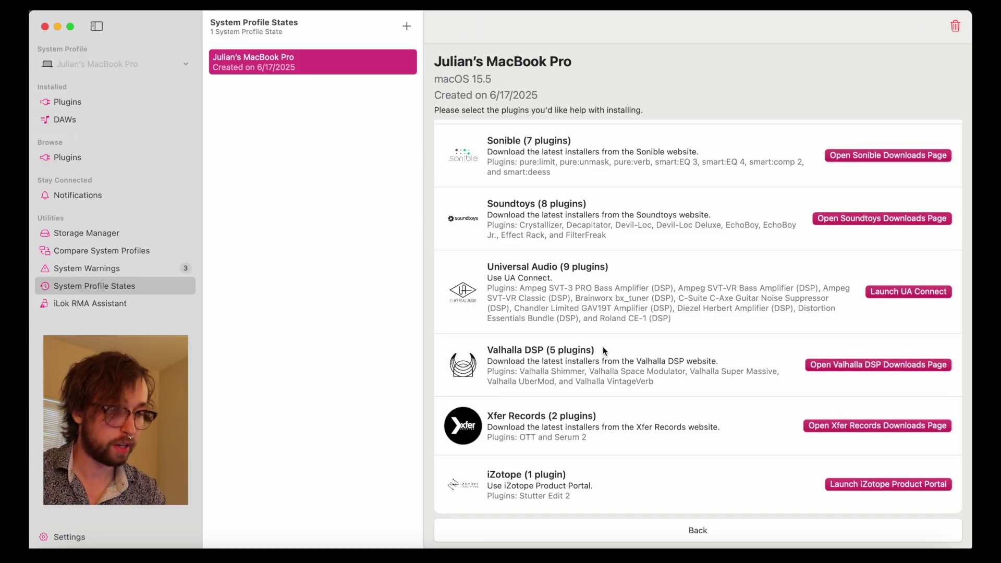
pyautogui.scroll(18, 605, 351)
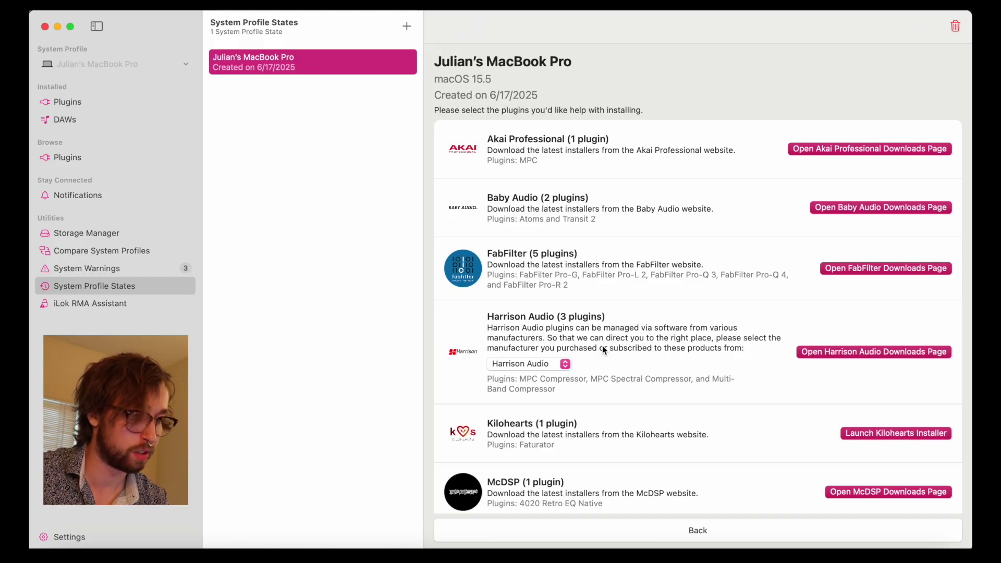
# Step: Open FabFilter's downloads page in Arc and scroll down to its plugin downloads list
pyautogui.click(856, 267)
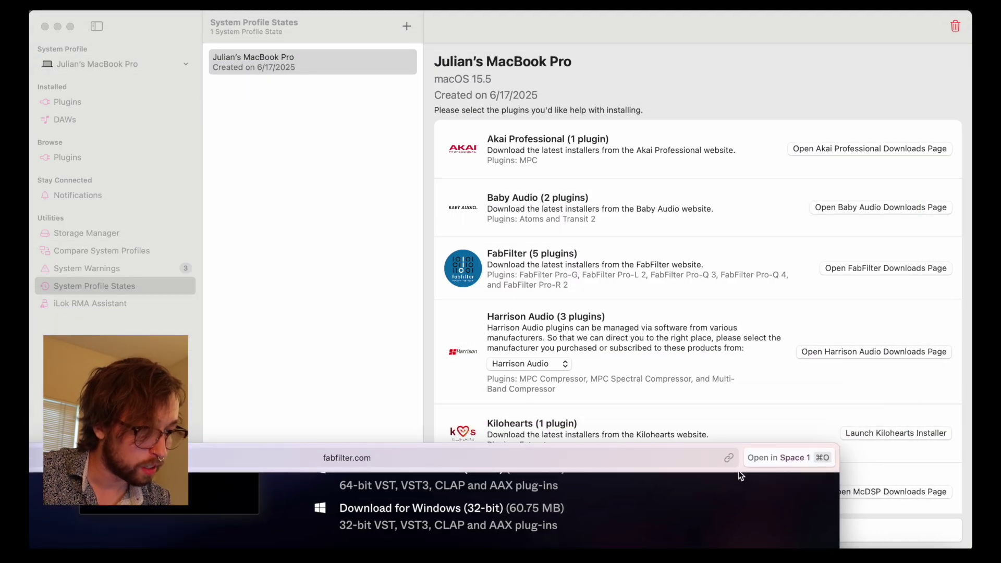
pyautogui.moveTo(738, 472); pyautogui.dragTo(878, 61)
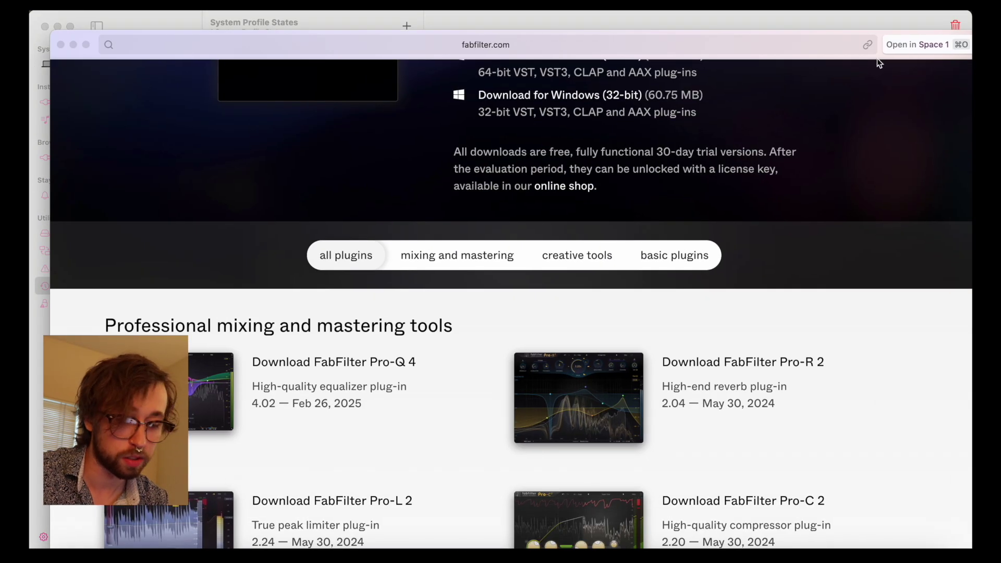
pyautogui.scroll(-5, 350, 374)
pyautogui.scroll(-10, 351, 374)
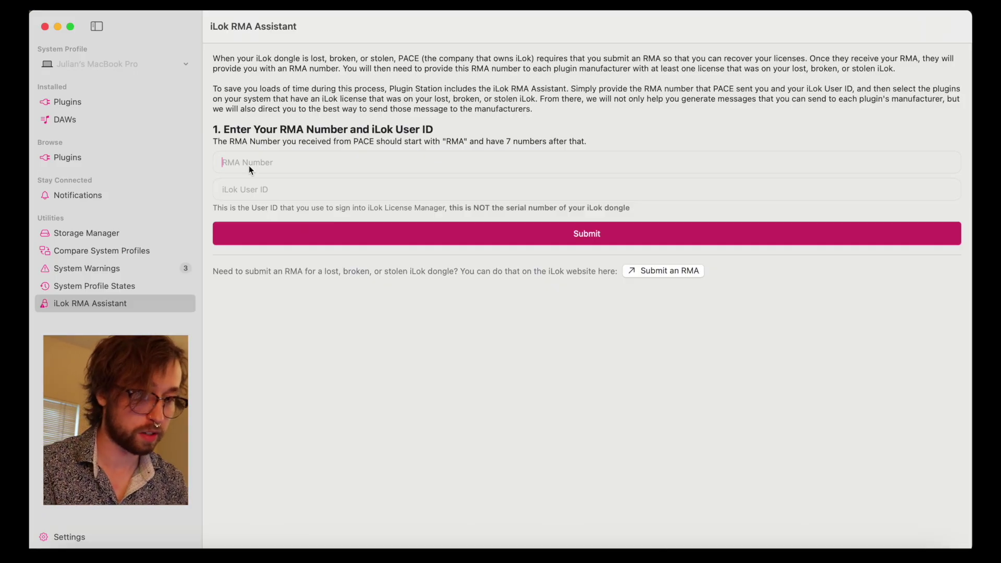
# Step: Enter the RMA number and the iLok User ID in the RMA Assistant, then submit them
pyautogui.write('RMA1234567')
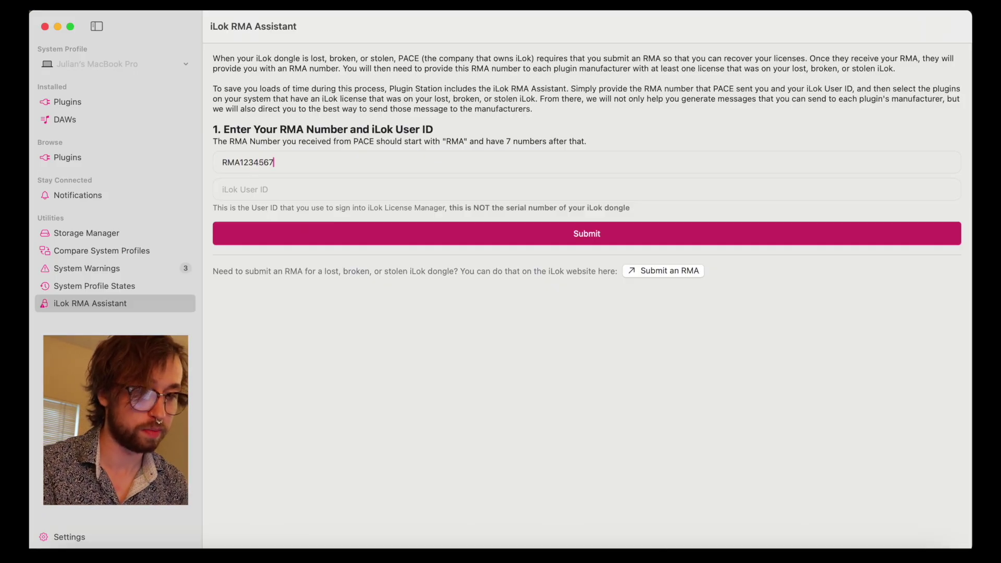
pyautogui.click(269, 190)
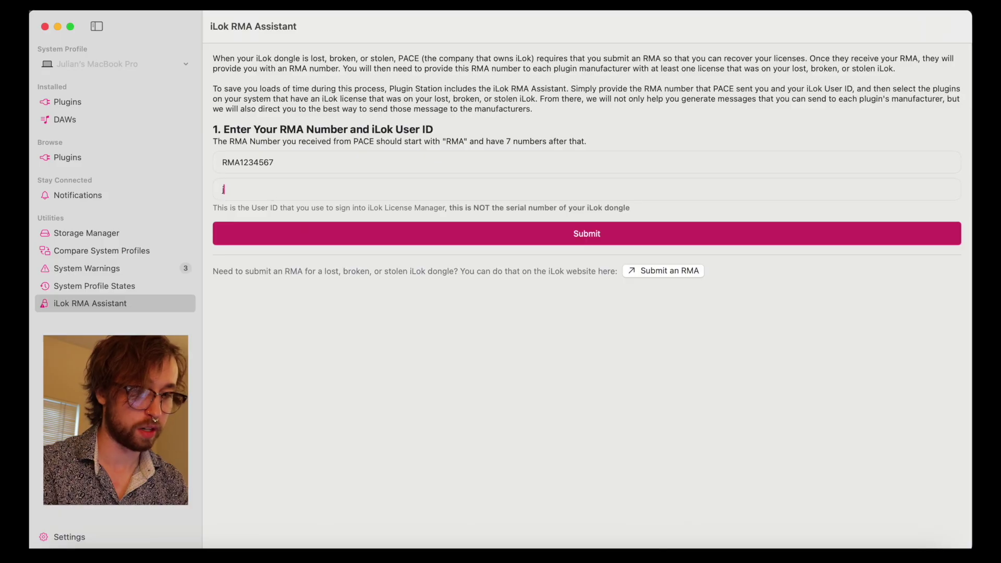
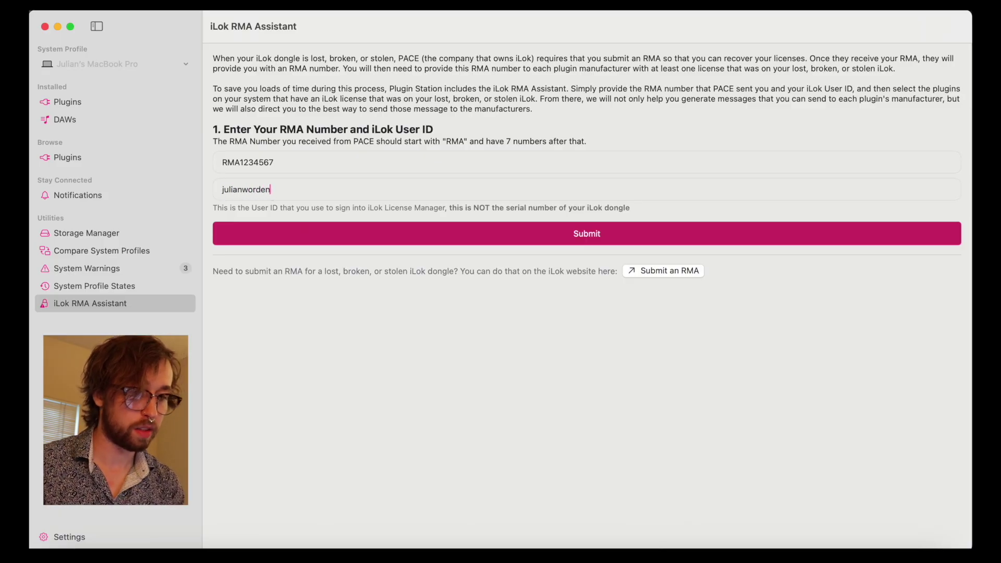
pyautogui.click(349, 233)
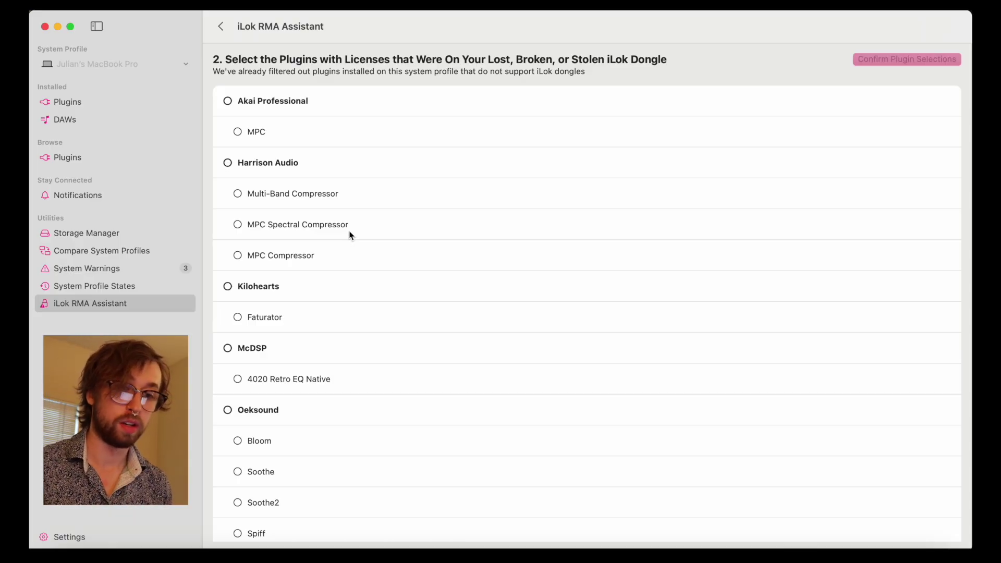
# Step: Select iZotope's Stutter Edit 2 and all Soundtoys and Sonible plugins, then confirm the selection
pyautogui.scroll(-20, 349, 236)
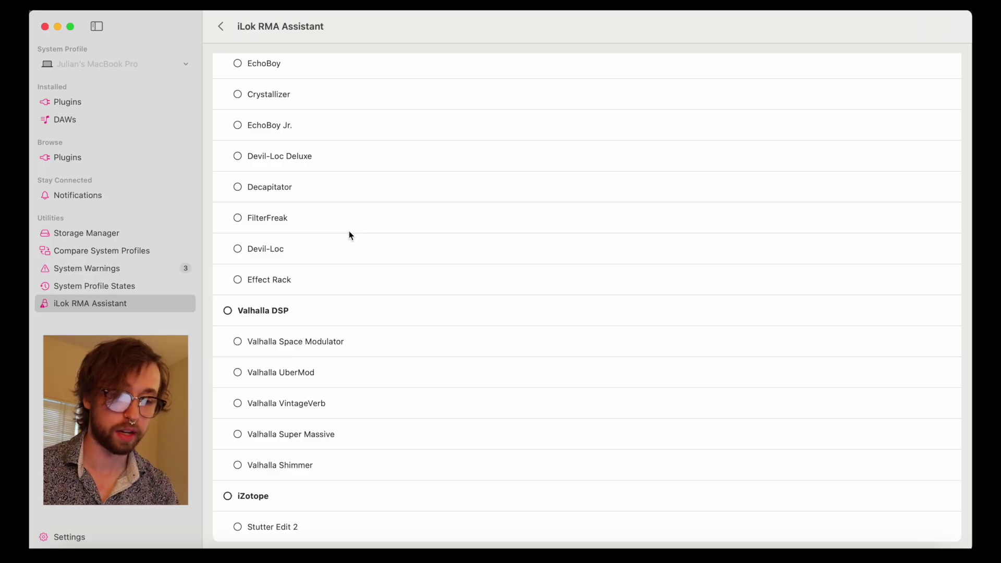
pyautogui.click(250, 497)
pyautogui.scroll(5, 250, 503)
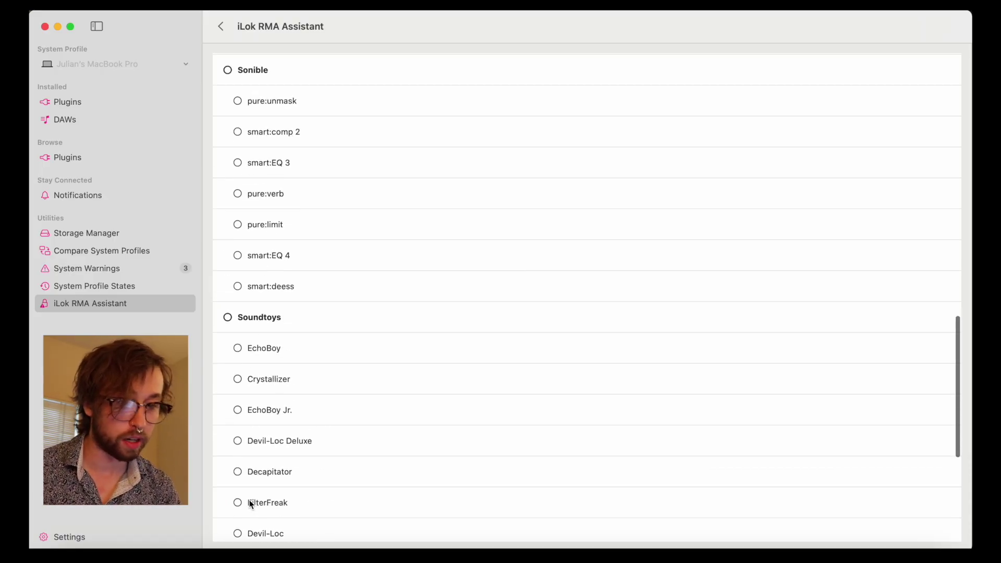
pyautogui.click(256, 332)
pyautogui.scroll(3, 255, 332)
pyautogui.scroll(5, 255, 332)
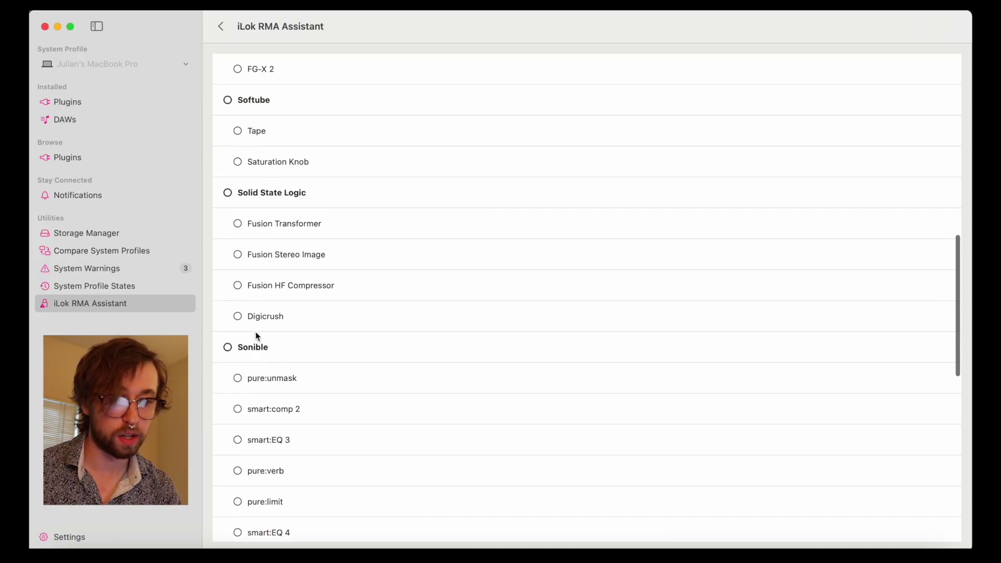
pyautogui.click(256, 464)
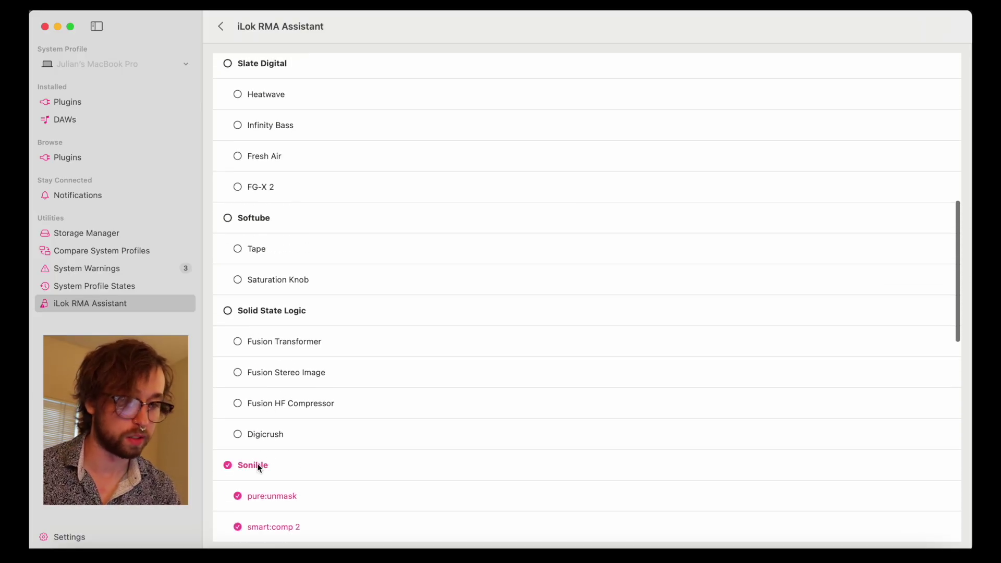
pyautogui.scroll(10, 480, 431)
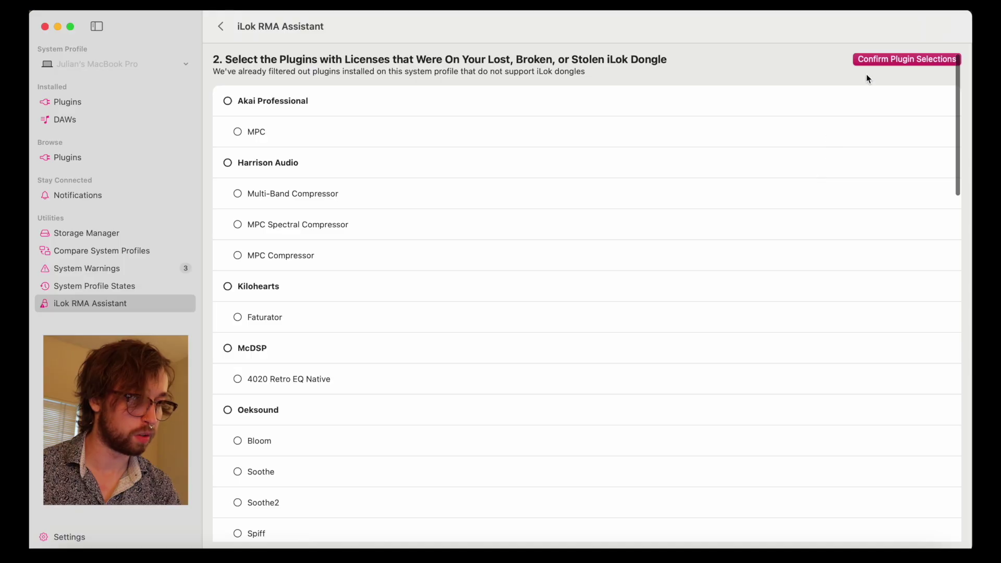
pyautogui.click(880, 59)
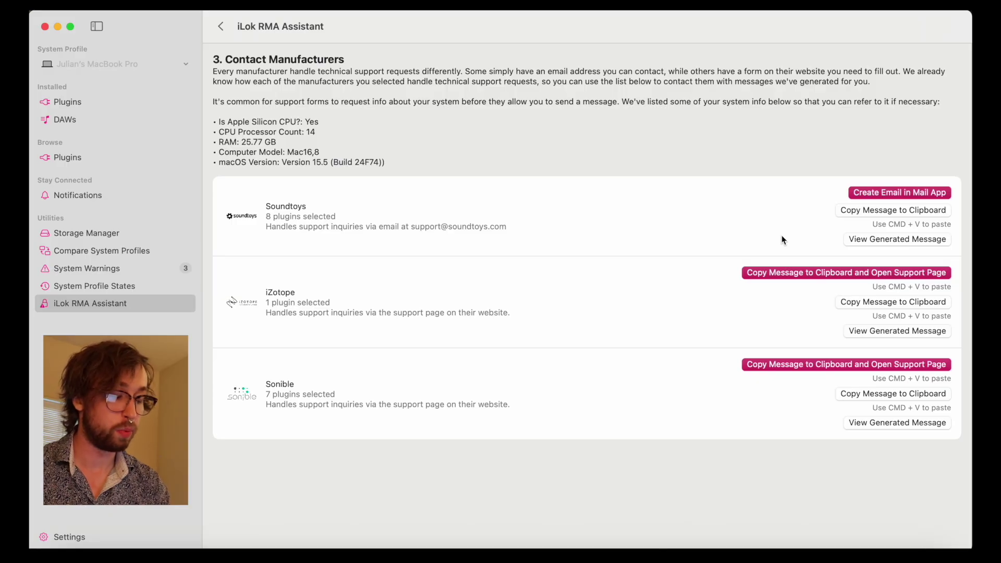
pyautogui.click(878, 191)
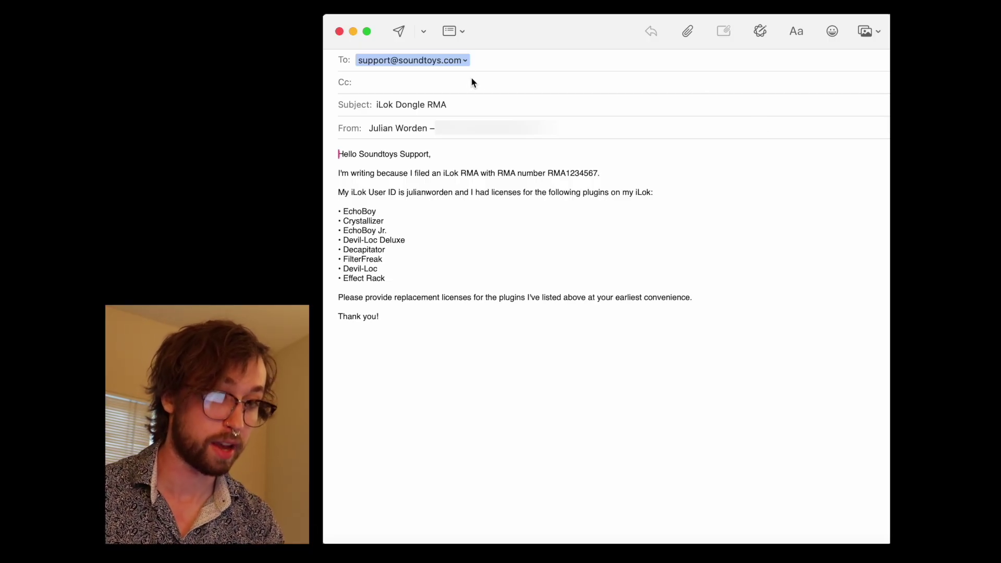
# Step: Check the recipient and body of the Soundtoys RMA email draft in Mail
pyautogui.click(480, 61)
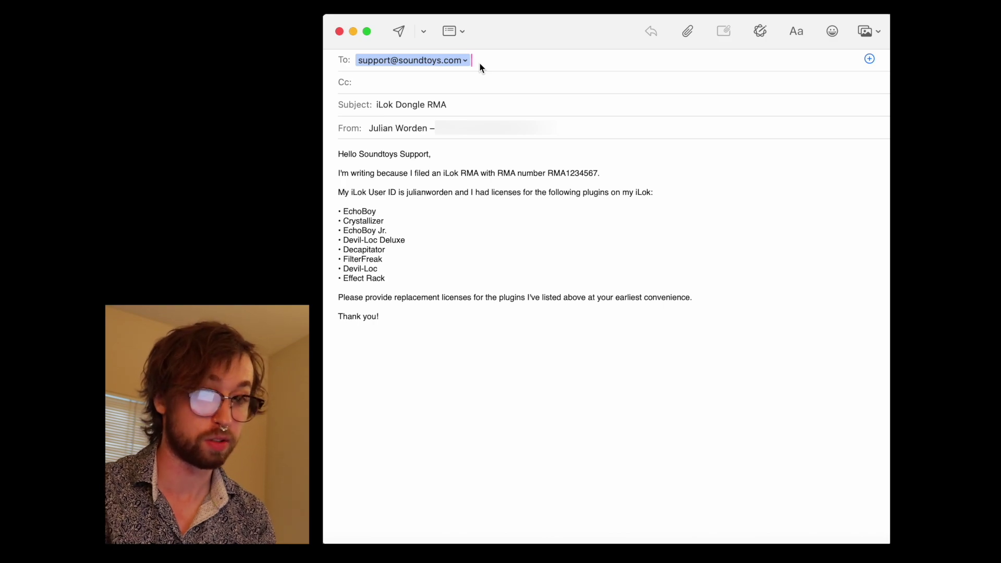
pyautogui.click(487, 215)
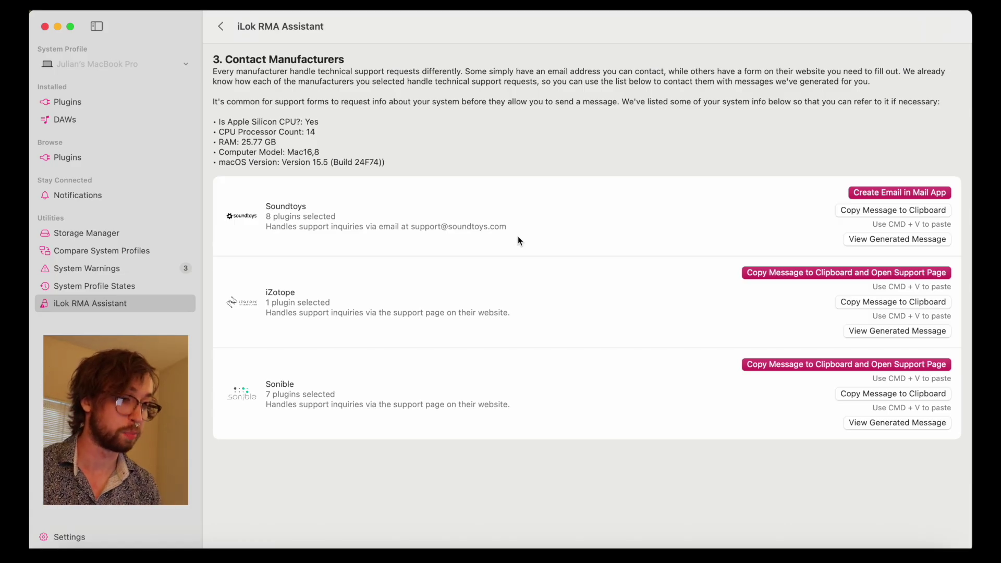
# Step: Copy Sonible's message and paste it into the Description of Sonible's support request form
pyautogui.click(781, 364)
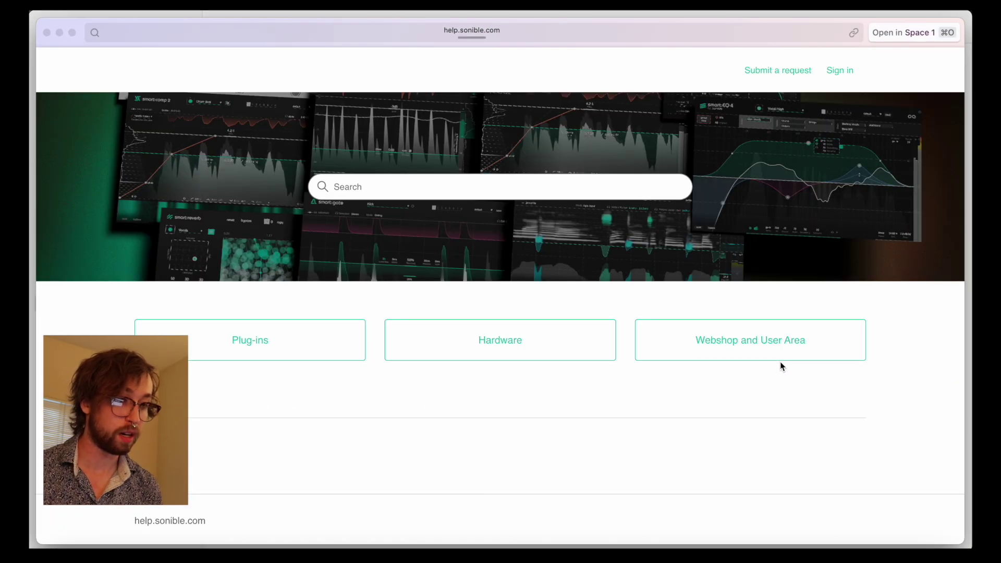
pyautogui.click(772, 78)
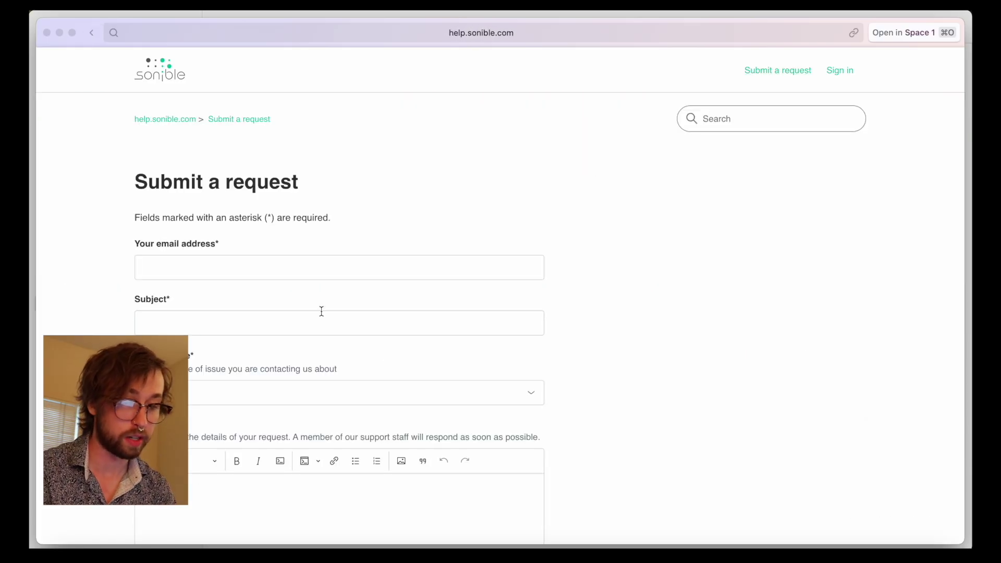
pyautogui.click(474, 490)
pyautogui.press('super+v')
pyautogui.scroll(-5, 474, 415)
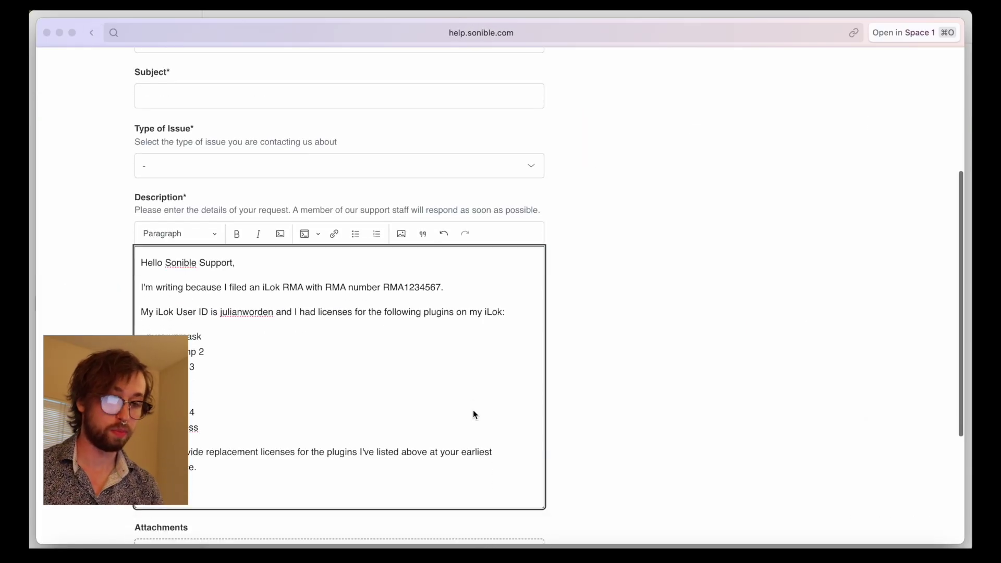
pyautogui.press('super+Tab')
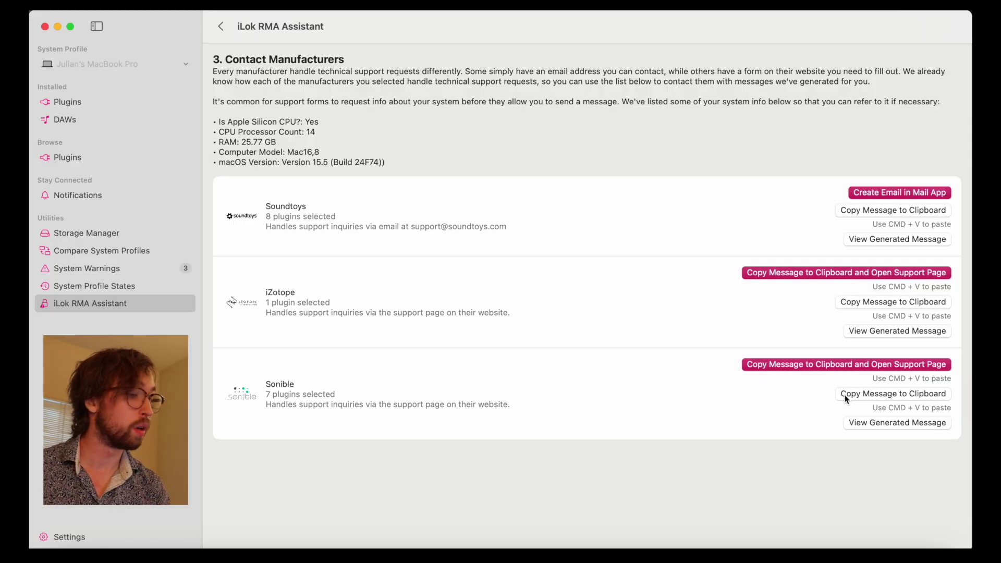
pyautogui.click(864, 424)
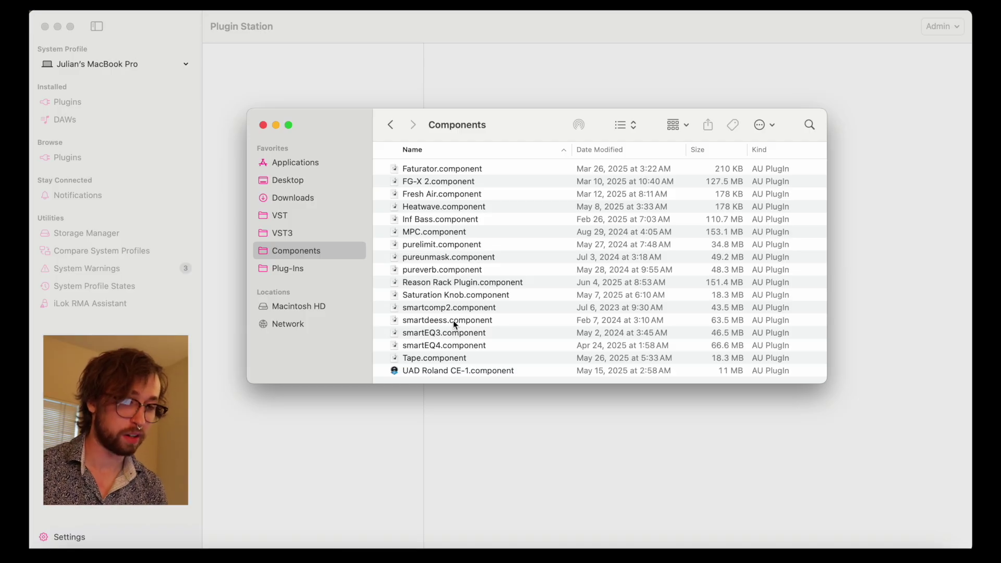
# Step: Browse the VST3, Components and Plug-Ins folders in Finder, returning to Components
pyautogui.click(308, 234)
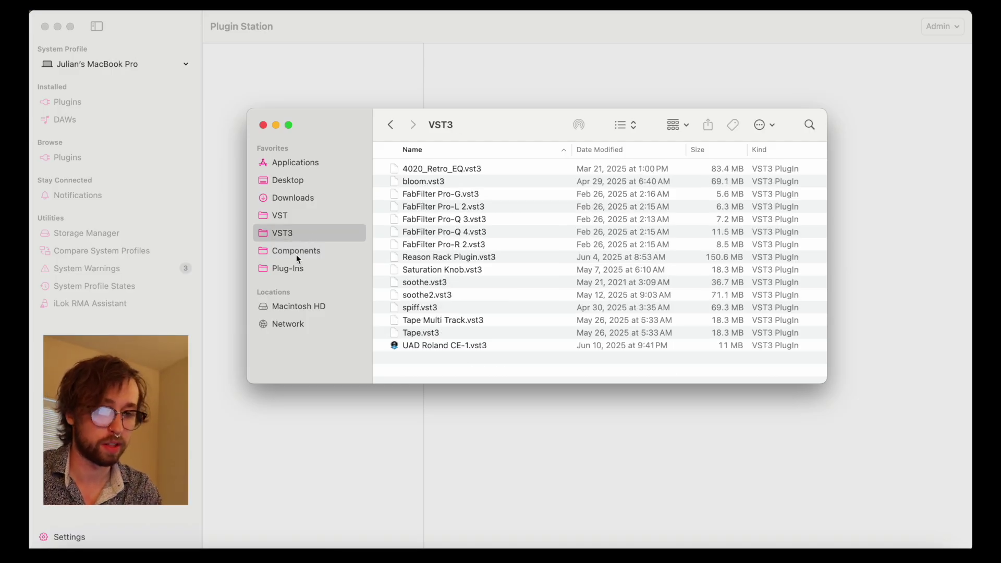
pyautogui.click(296, 255)
pyautogui.click(291, 267)
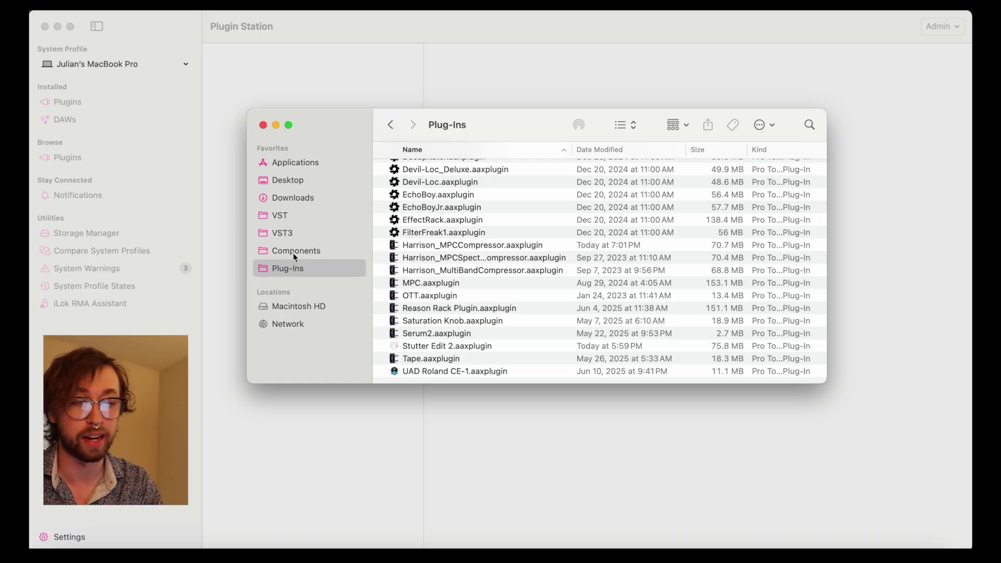
pyautogui.click(294, 252)
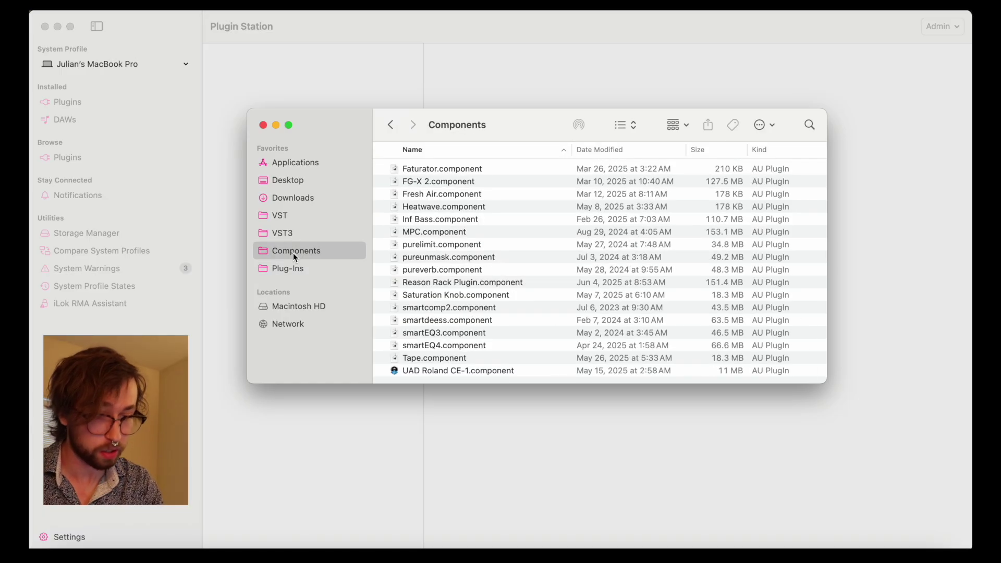
pyautogui.rightClick(439, 357)
# Step: Open Tape.component with Plugin Station, then move and enlarge the Plugin Details window
pyautogui.moveTo(469, 290)
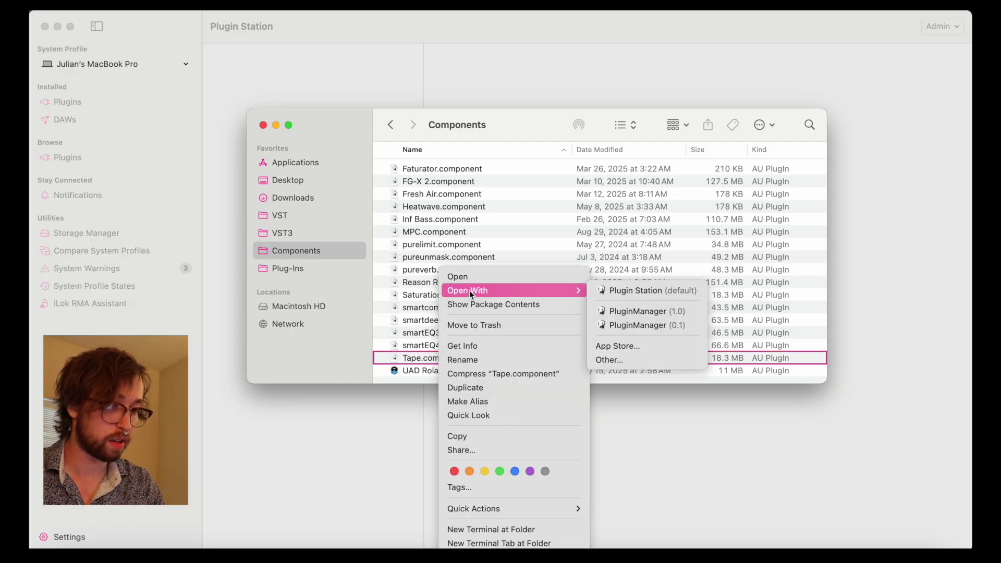
pyautogui.click(622, 290)
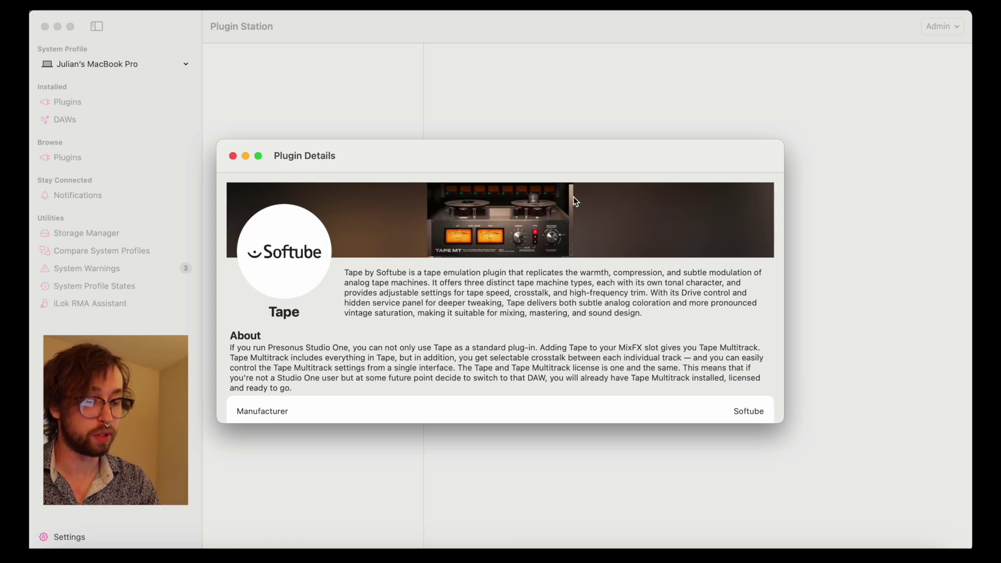
pyautogui.moveTo(553, 159); pyautogui.dragTo(532, 96)
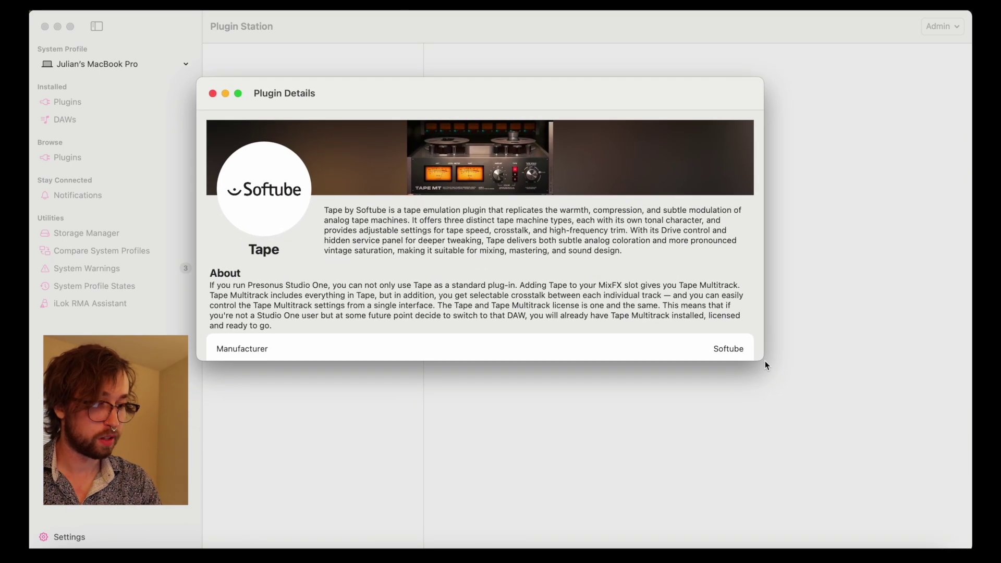
pyautogui.moveTo(759, 362); pyautogui.dragTo(890, 529)
pyautogui.moveTo(438, 94); pyautogui.dragTo(439, 68)
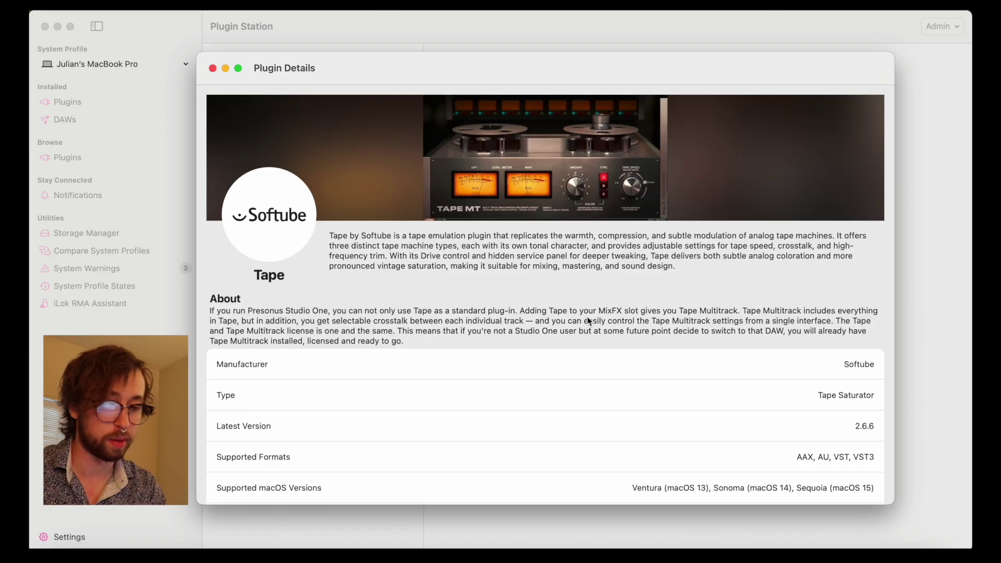
# Step: Switch to the Finder Components window, then back to Tape's details and scroll through them
pyautogui.click(68, 545)
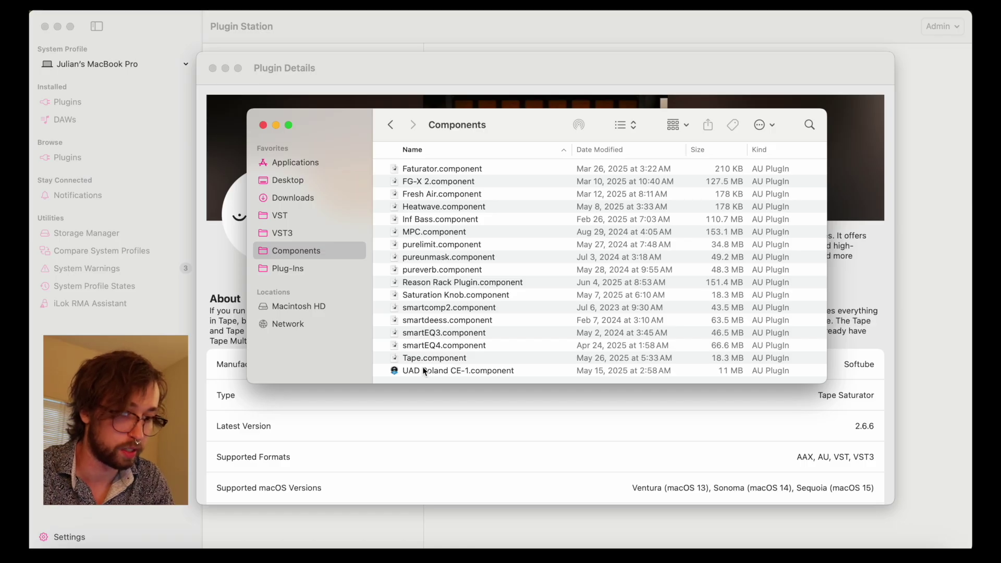
pyautogui.click(471, 405)
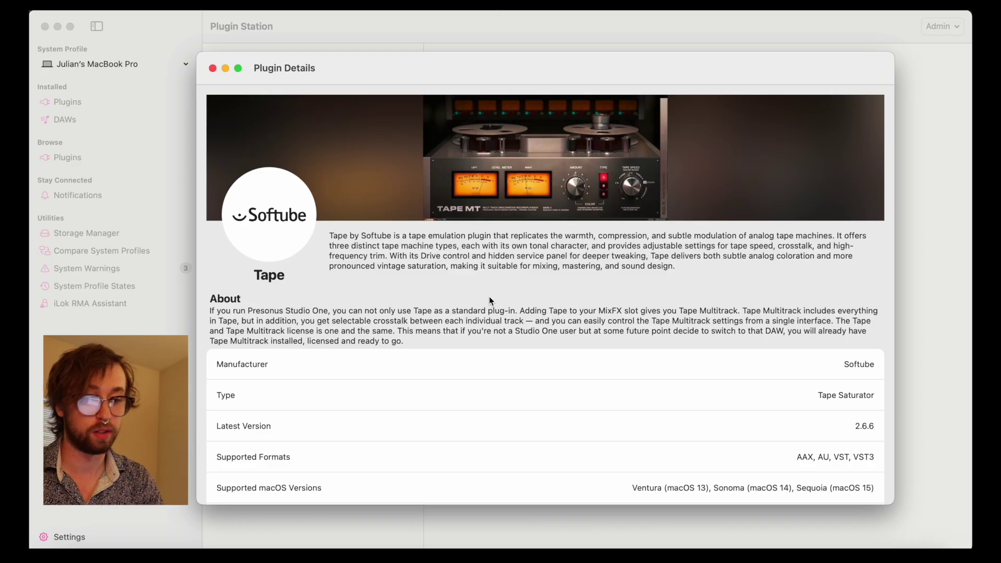
pyautogui.scroll(-5, 489, 301)
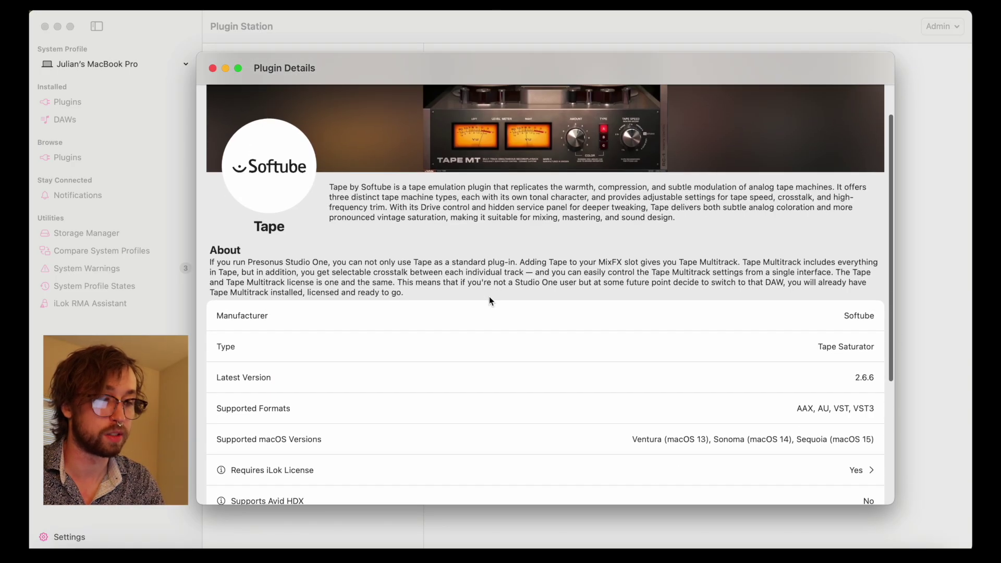